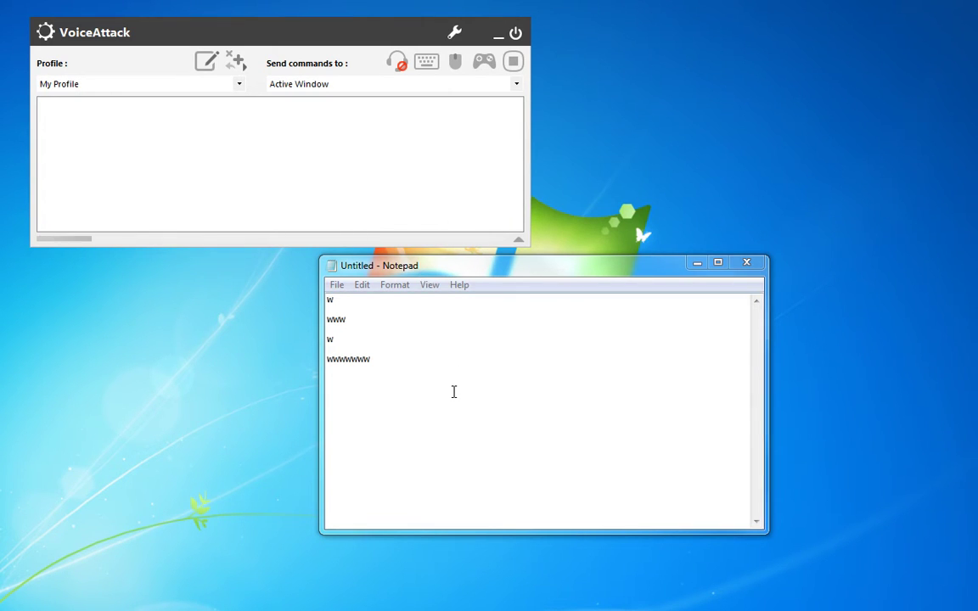
Step: Clear all the text in Notepad and open My Profile for editing in VoiceAttack
{"action": "key", "text": "ctrl+a"}
{"action": "key", "text": "Delete"}
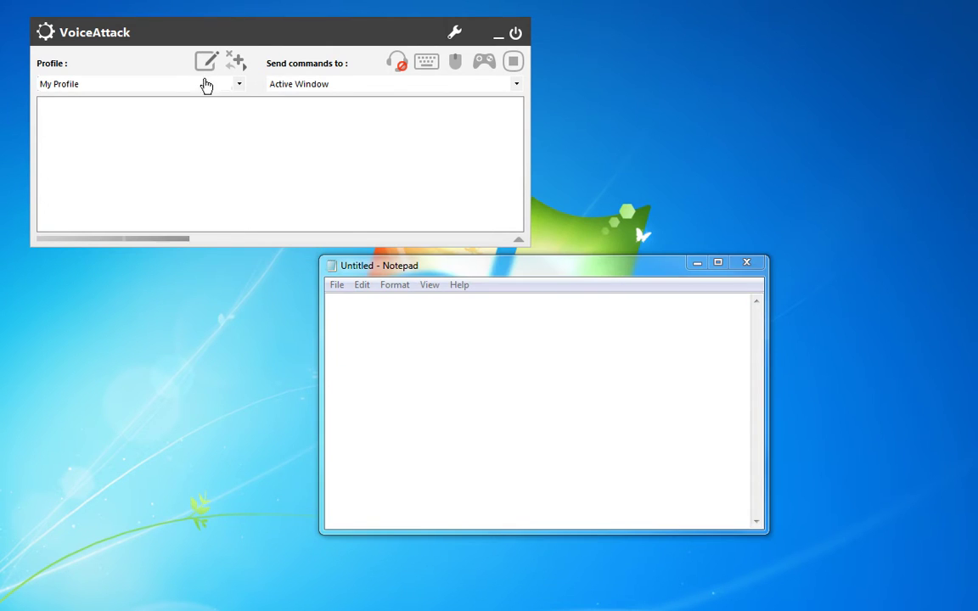
{"action": "left_click", "coordinate": [200, 68]}
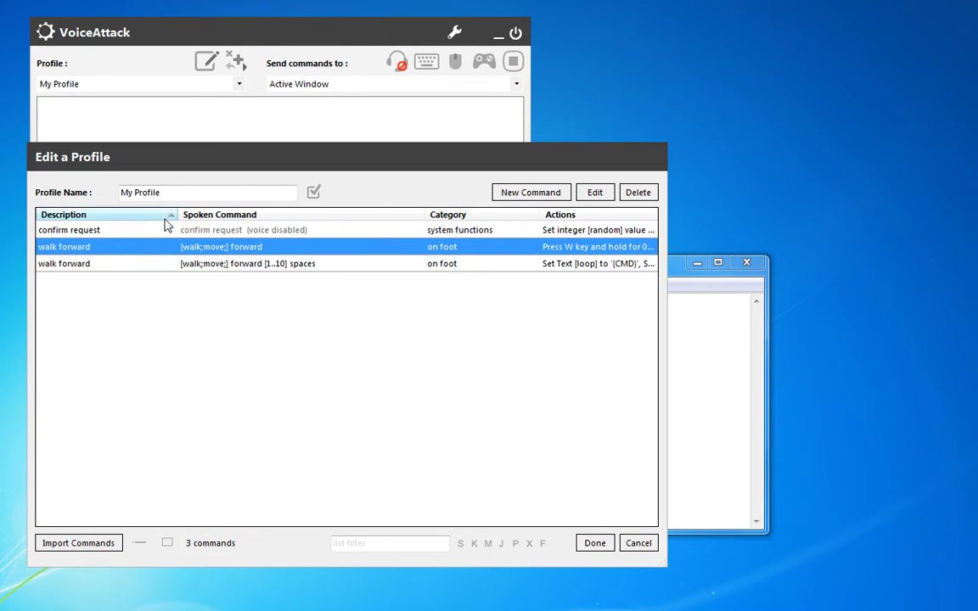
{"action": "right_click", "coordinate": [122, 248]}
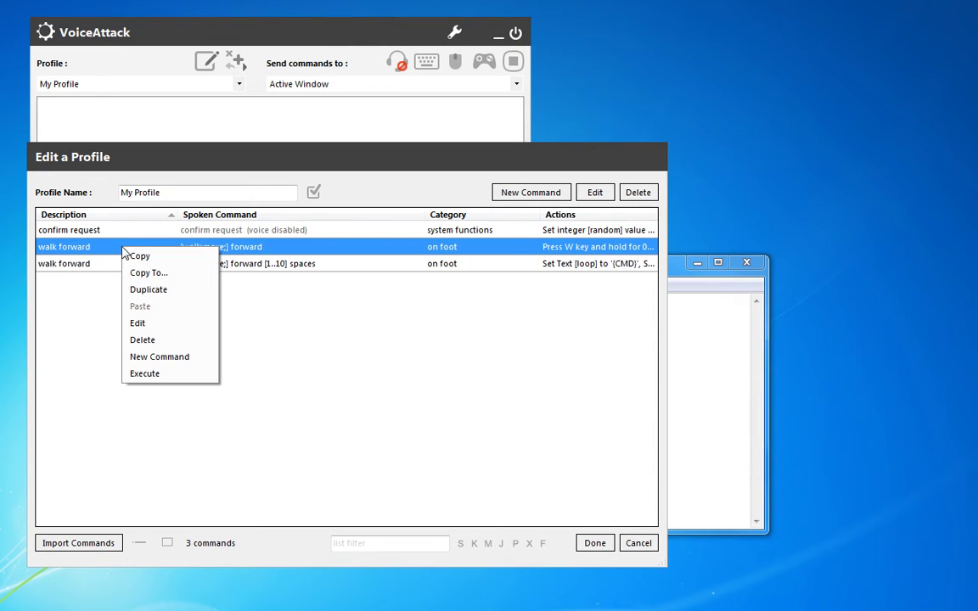
{"action": "left_click", "coordinate": [170, 290]}
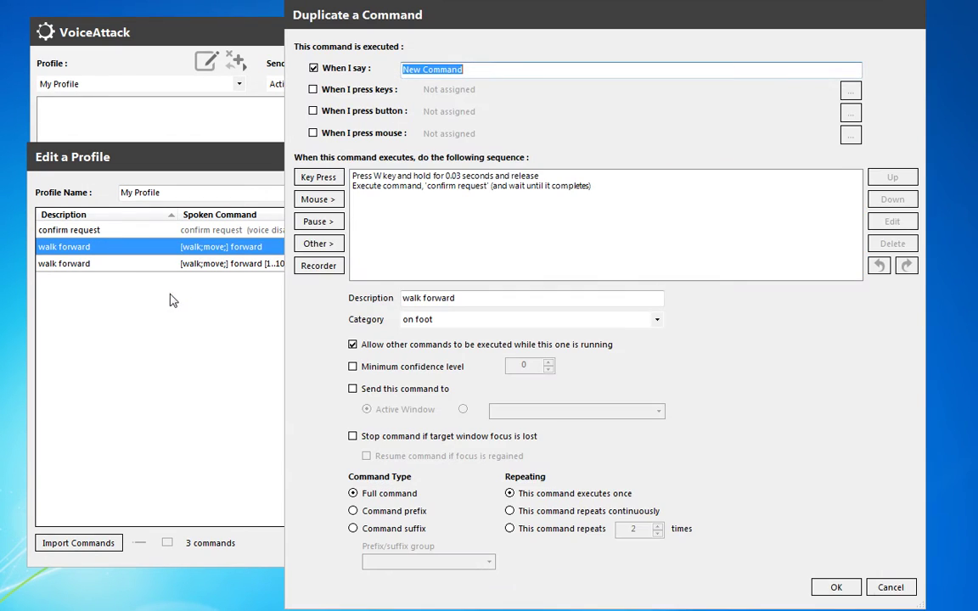
{"action": "left_click", "coordinate": [471, 69]}
{"action": "left_click_drag", "start_coordinate": [506, 297], "coordinate": [316, 270]}
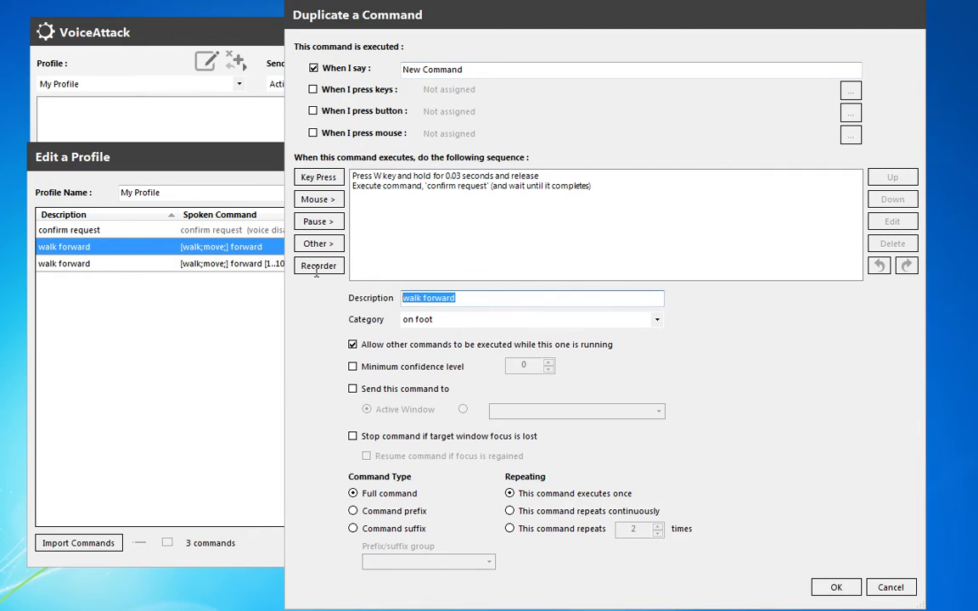
{"action": "key", "text": "ctrl+c"}
{"action": "left_click_drag", "start_coordinate": [581, 68], "coordinate": [381, 64]}
{"action": "key", "text": "ctrl+v"}
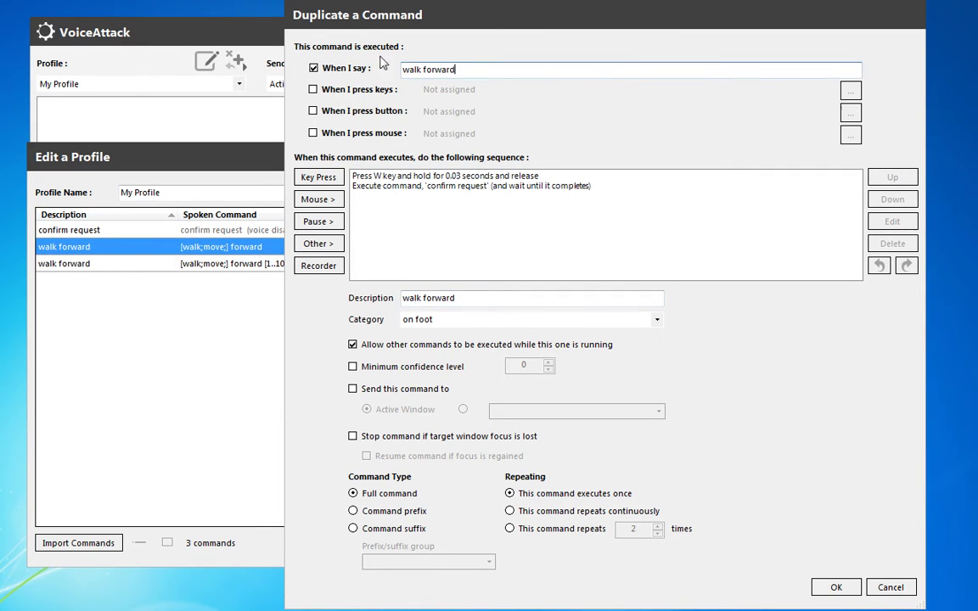
{"action": "key", "text": "ctrl+shift+Left"}
{"action": "type", "text": "left"}
{"action": "left_click", "coordinate": [884, 585]}
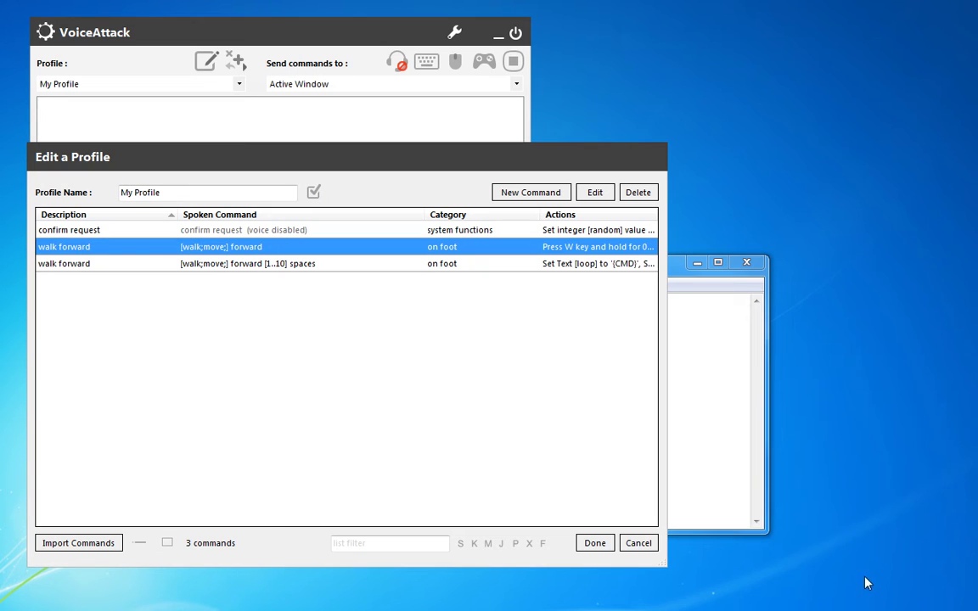
Step: Change the spoken phrase of the "[walk;move;] forward" command to "[walk;move;] [forward;backward;left;right]"
{"action": "double_click", "coordinate": [194, 248]}
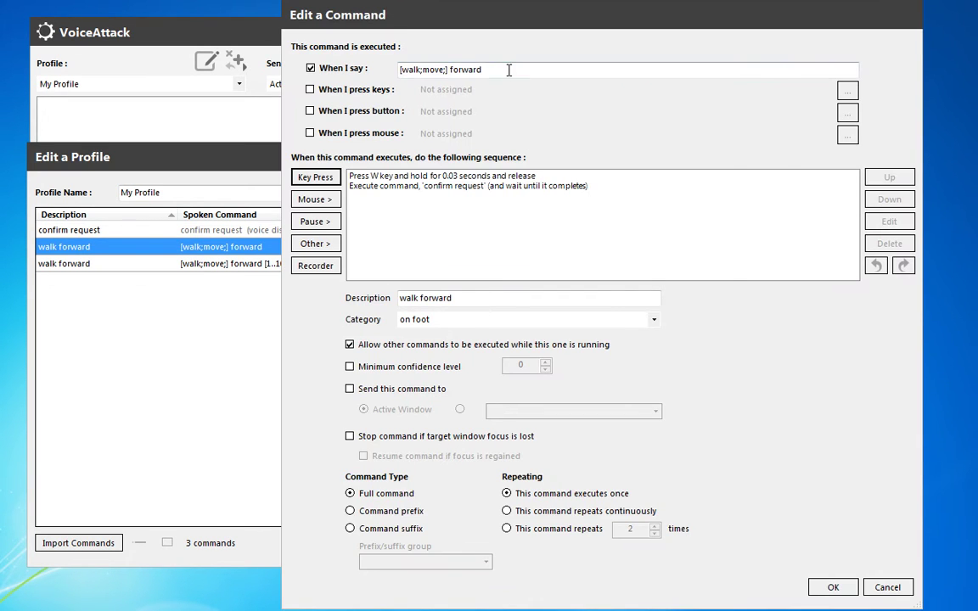
{"action": "left_click_drag", "start_coordinate": [509, 70], "coordinate": [452, 74]}
{"action": "key", "text": "BackSpace"}
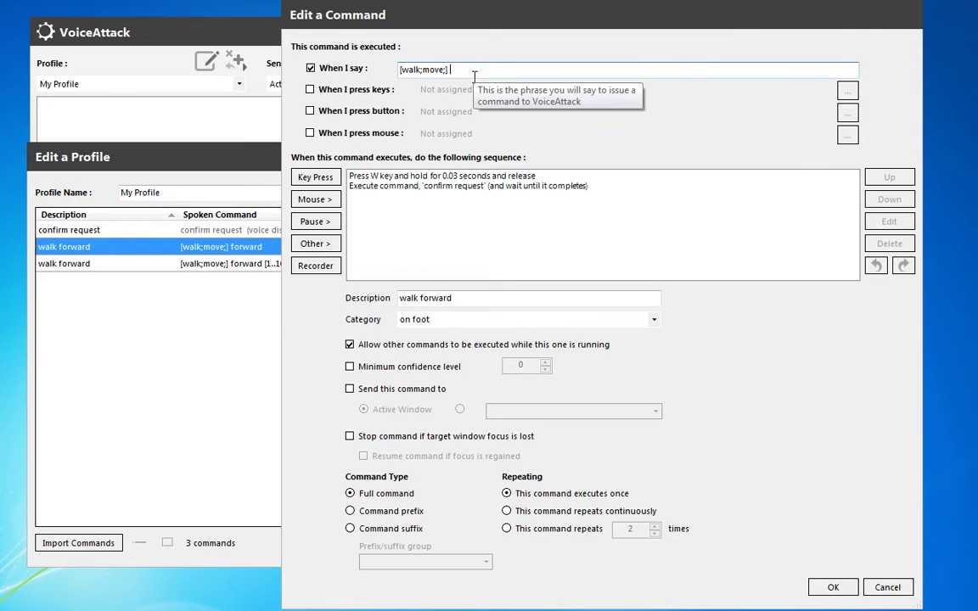
{"action": "type", "text": "[forward;backward;left;right"}
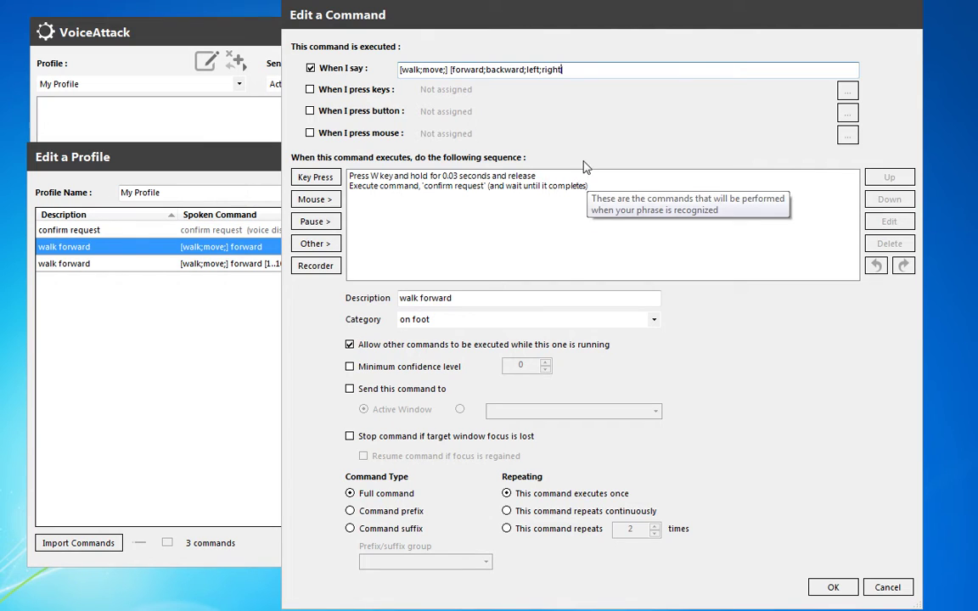
{"action": "type", "text": "]"}
Step: Add a Set a Text Value action that sets the variable direction to {CMD}, and move it to the start of the sequence
{"action": "left_click", "coordinate": [506, 175]}
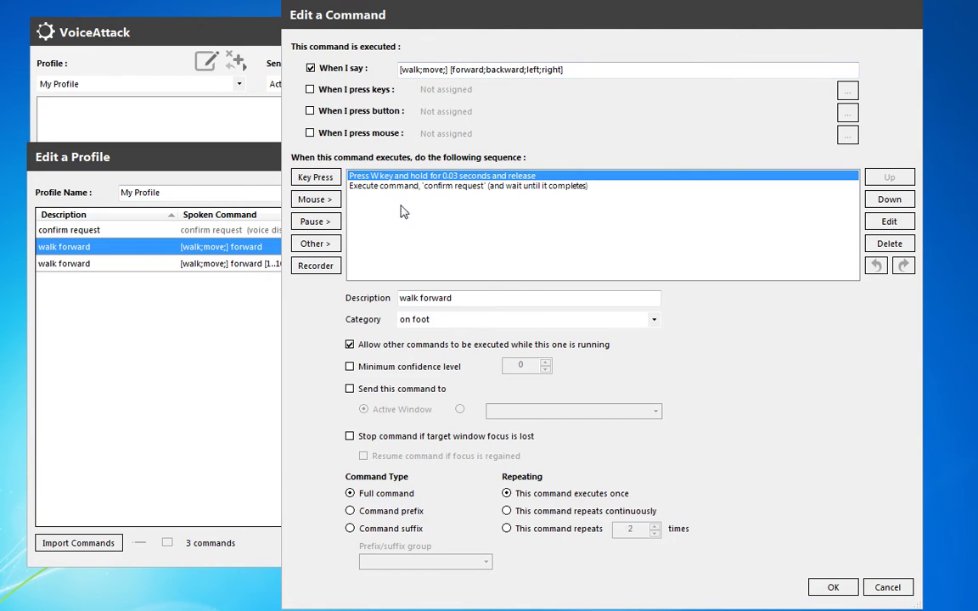
{"action": "left_click", "coordinate": [331, 246]}
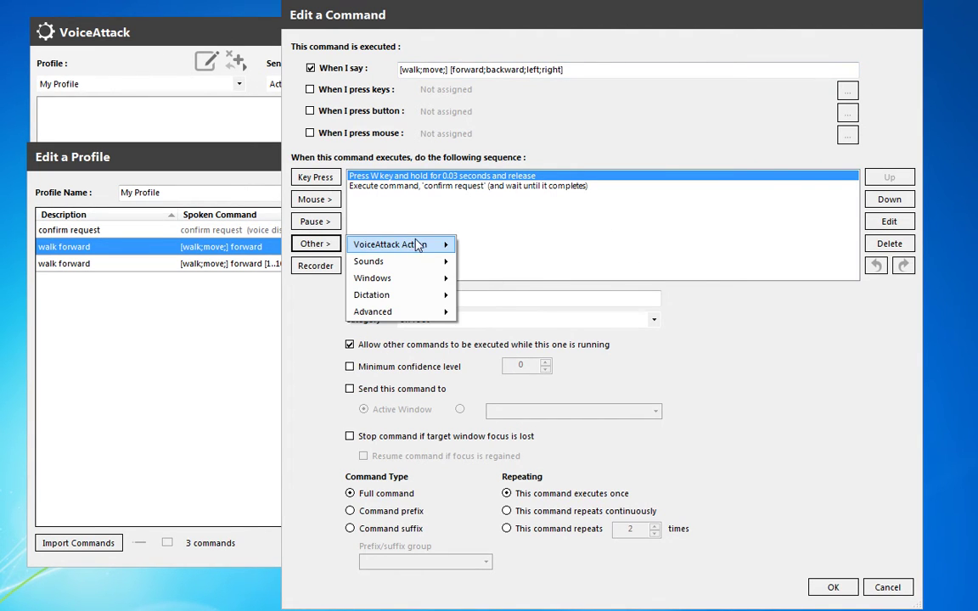
{"action": "mouse_move", "coordinate": [442, 244]}
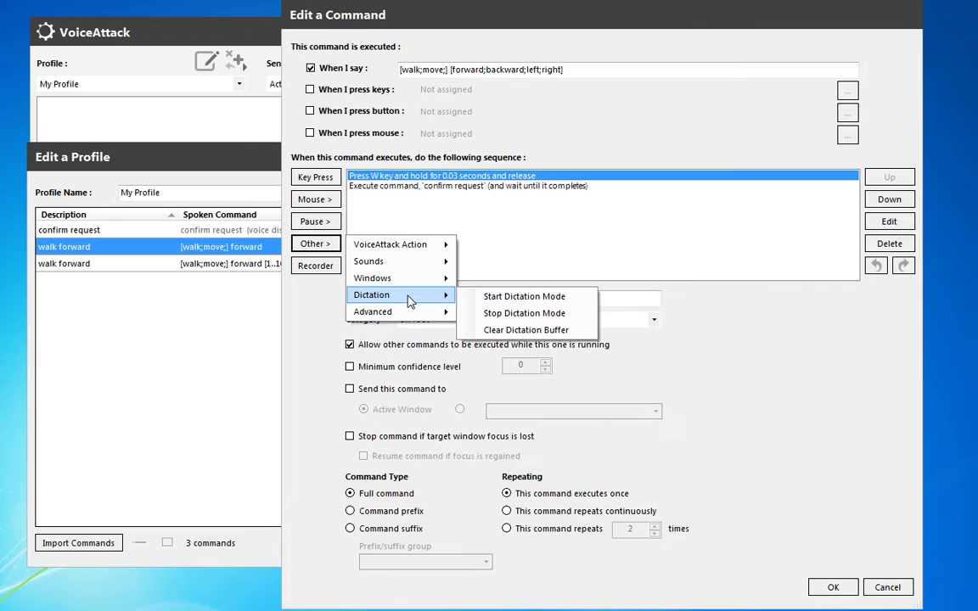
{"action": "mouse_move", "coordinate": [407, 313]}
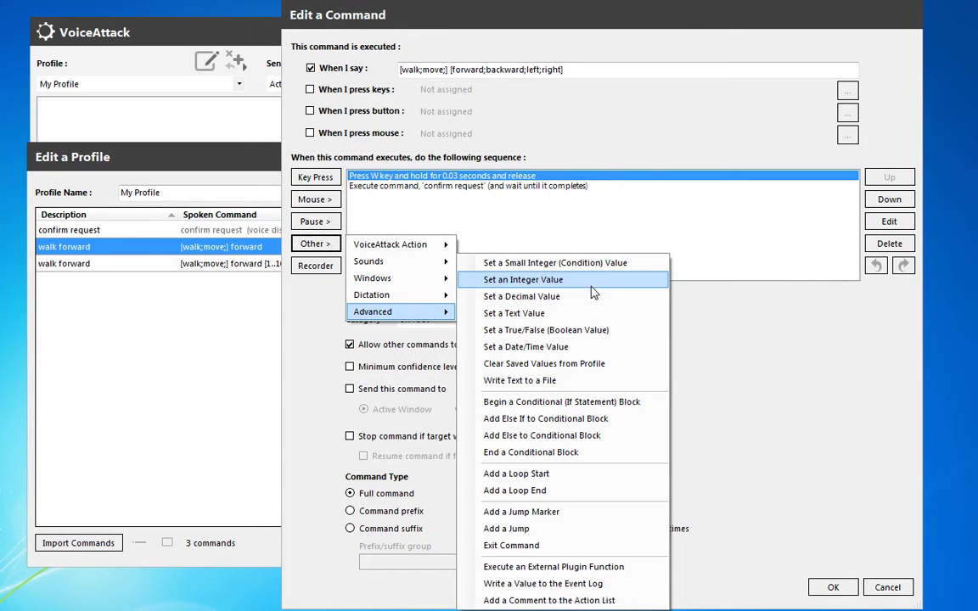
{"action": "left_click", "coordinate": [582, 315]}
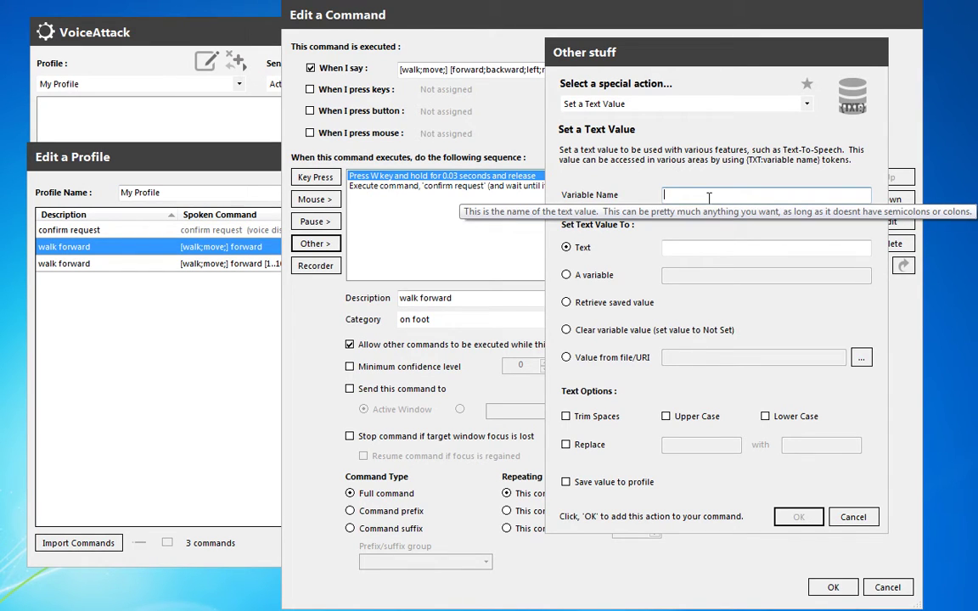
{"action": "type", "text": "direction"}
{"action": "key", "text": "Tab"}
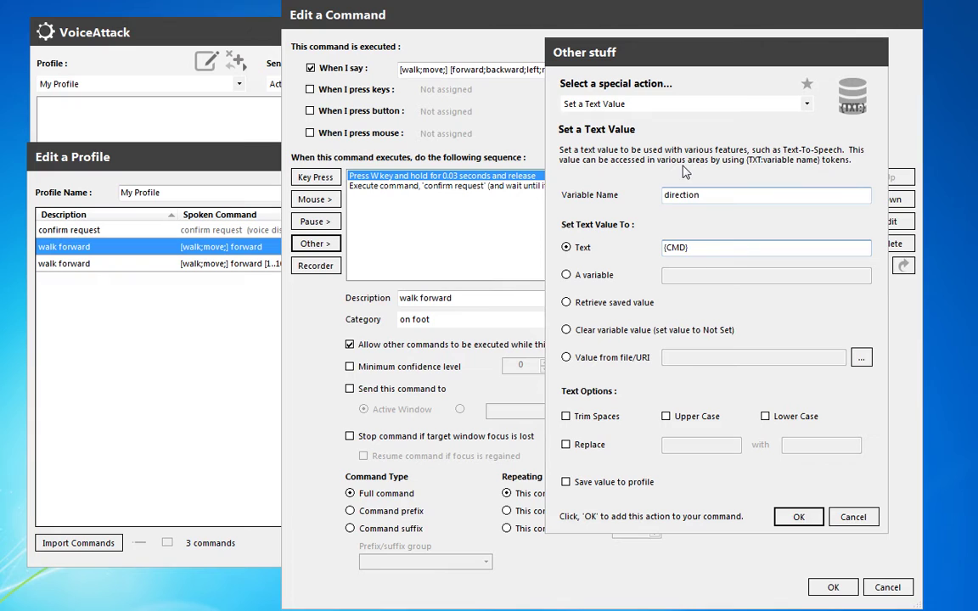
{"action": "left_click", "coordinate": [789, 517]}
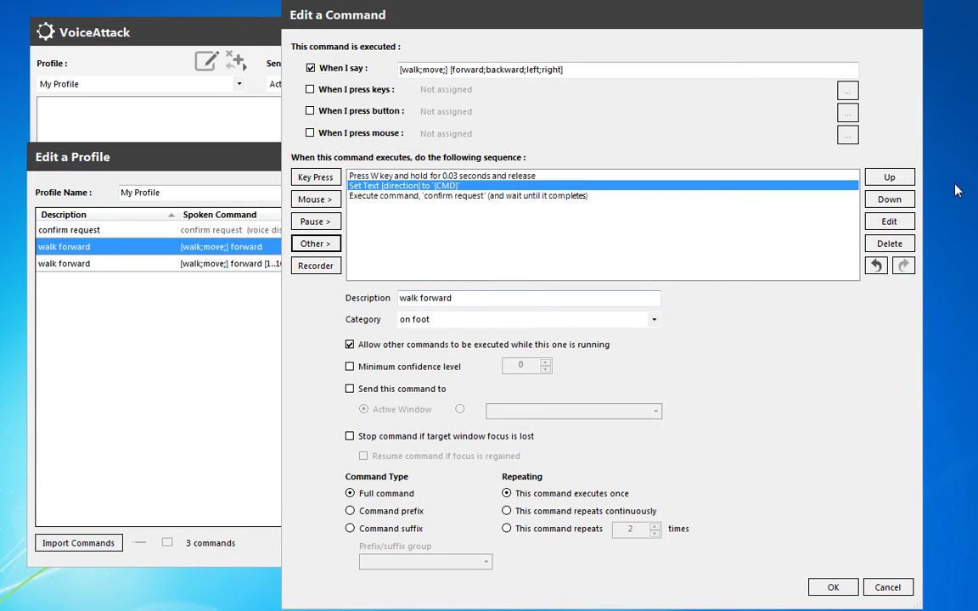
{"action": "left_click", "coordinate": [888, 180]}
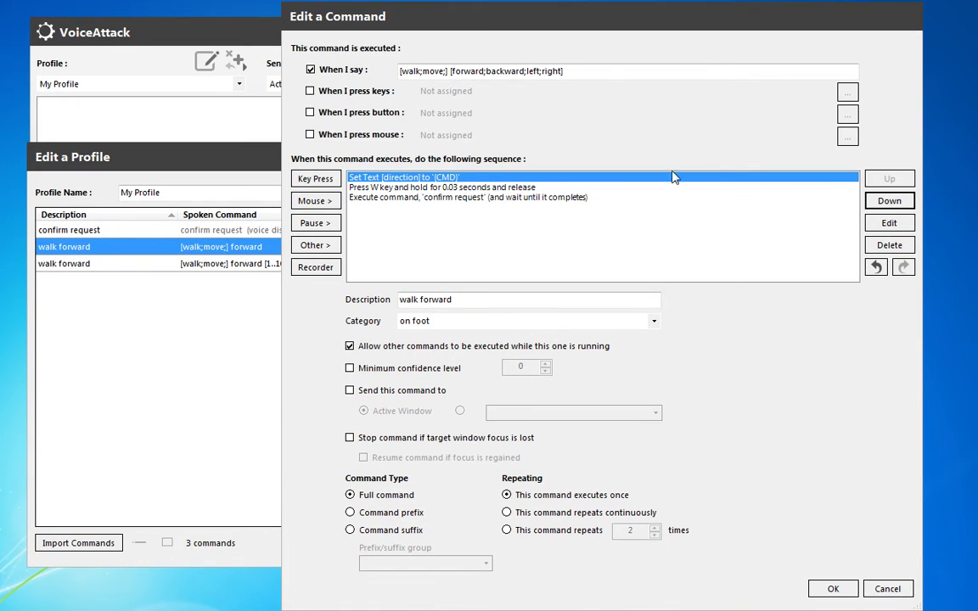
Step: Duplicate the action that sets direction to {CMD} and open the copy's text value for editing
{"action": "right_click", "coordinate": [445, 176]}
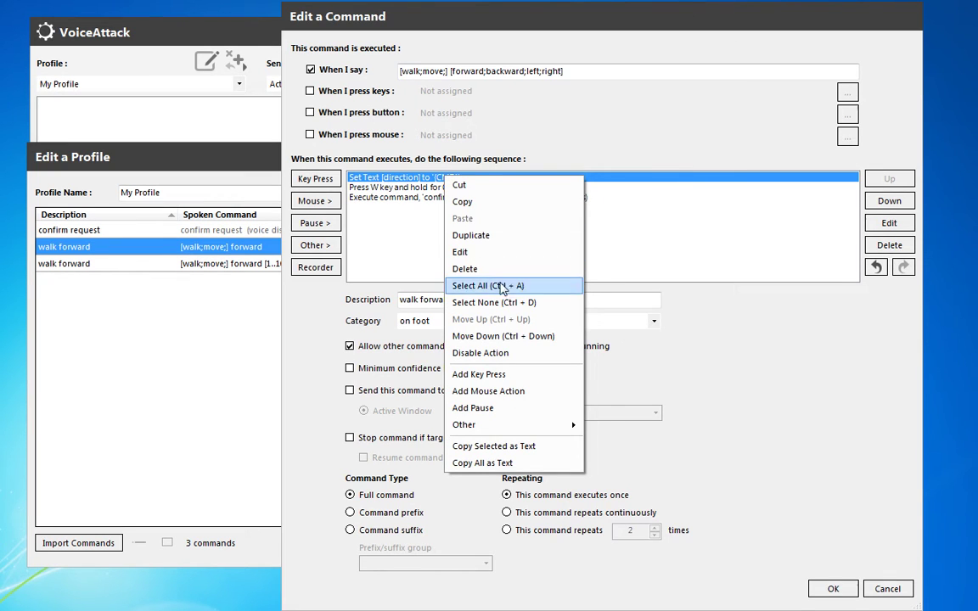
{"action": "left_click", "coordinate": [450, 235]}
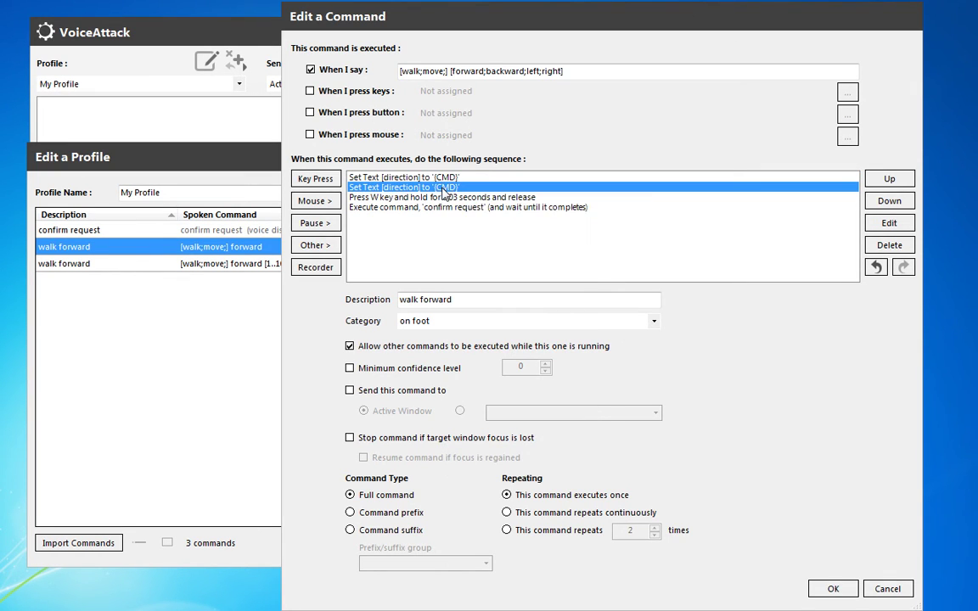
{"action": "double_click", "coordinate": [445, 189]}
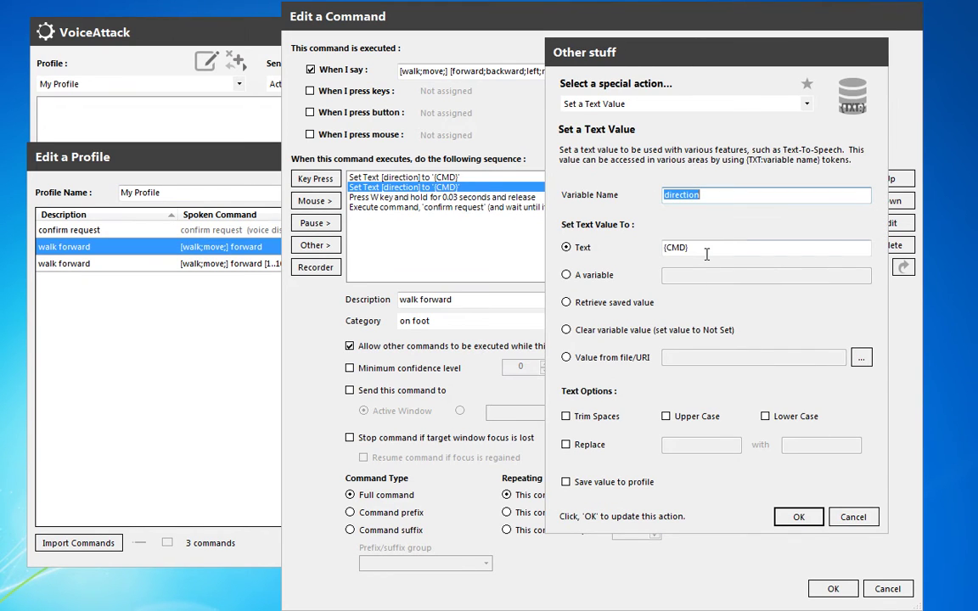
{"action": "key", "text": "Tab"}
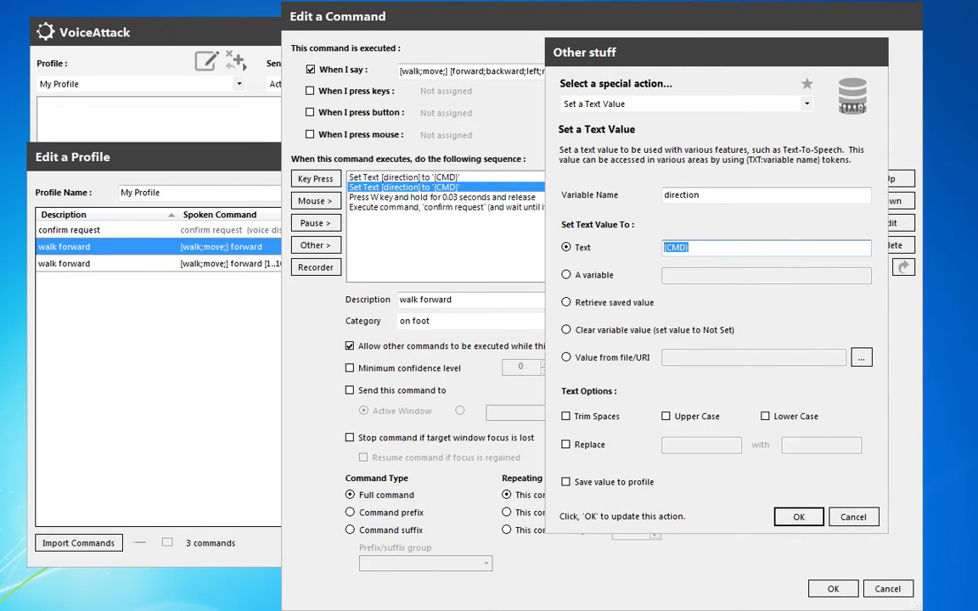
Step: Switch to the VoiceAttack changes page in the browser, search for txtreplace, and copy the {TXTREPLACE:tokenName:from:to} token
{"action": "key", "text": "alt+Tab"}
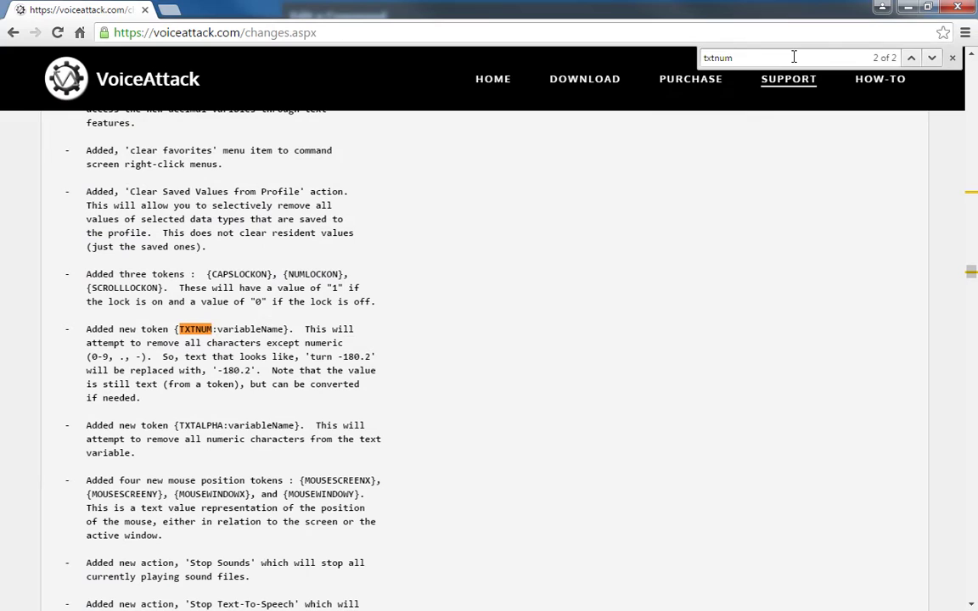
{"action": "key", "text": "ctrl+f"}
{"action": "type", "text": "txtrep"}
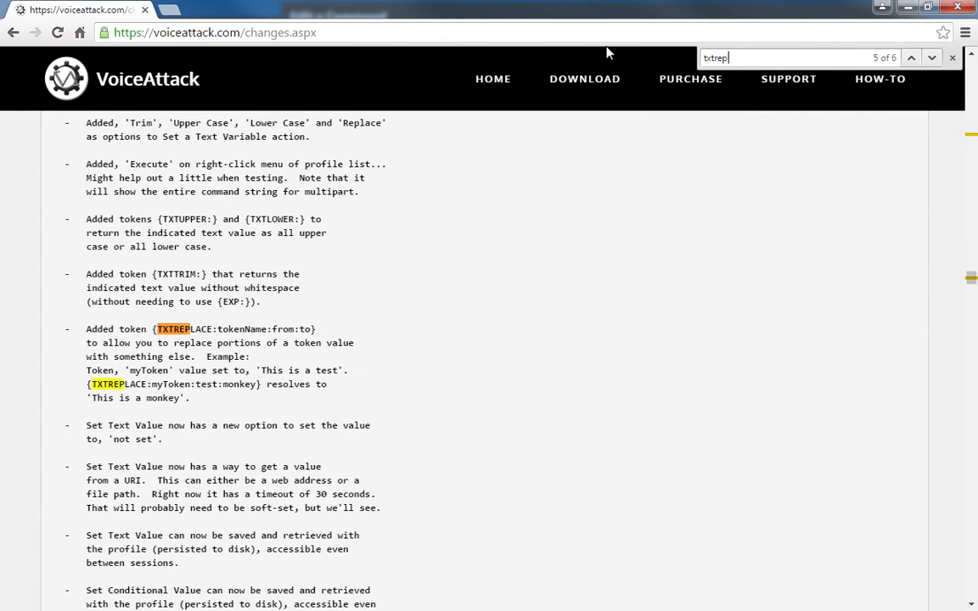
{"action": "type", "text": "lace"}
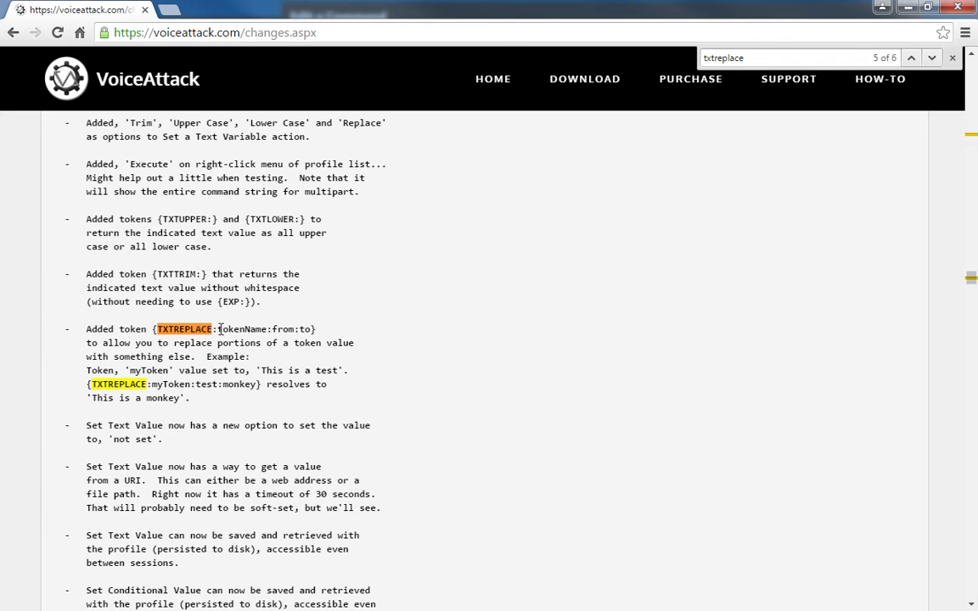
{"action": "left_click_drag", "start_coordinate": [219, 329], "coordinate": [268, 327]}
{"action": "left_click_drag", "start_coordinate": [273, 329], "coordinate": [155, 331]}
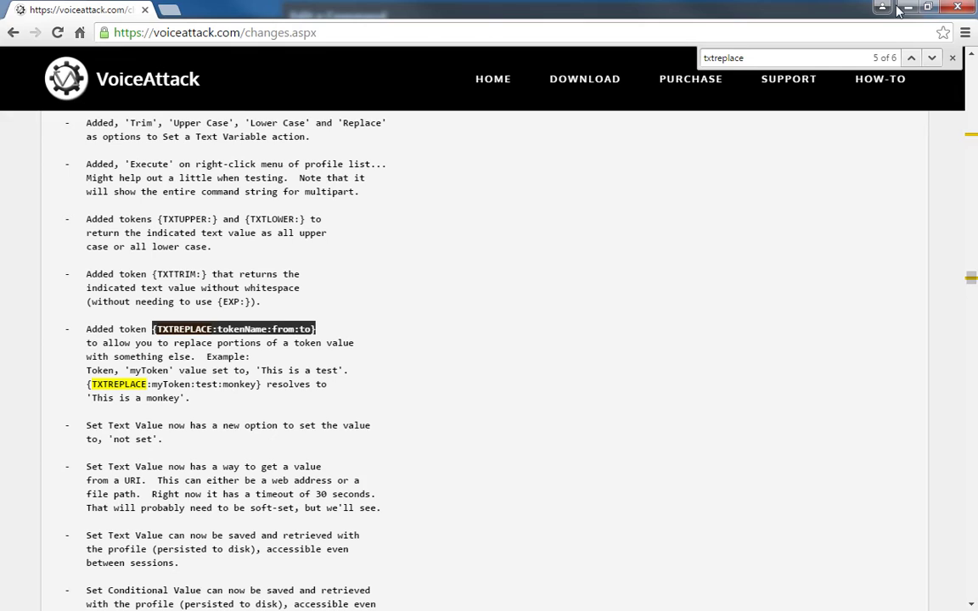
Step: Switch back to VoiceAttack and set the duplicated action's text to {TXTREPLACE:direction:walk:}
{"action": "key", "text": "alt+Tab"}
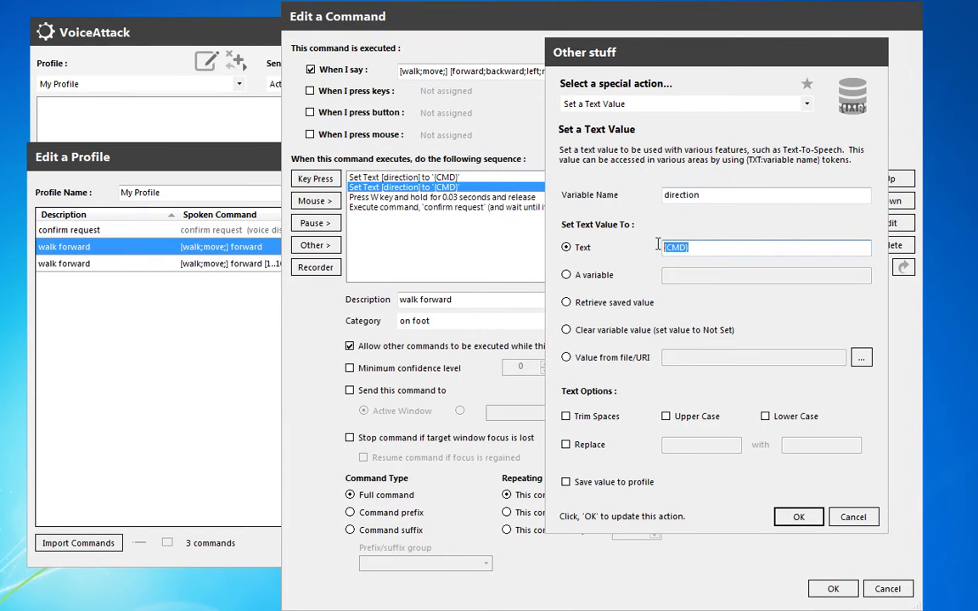
{"action": "type", "text": "{TXTREPLACE:tokenName:from:to}"}
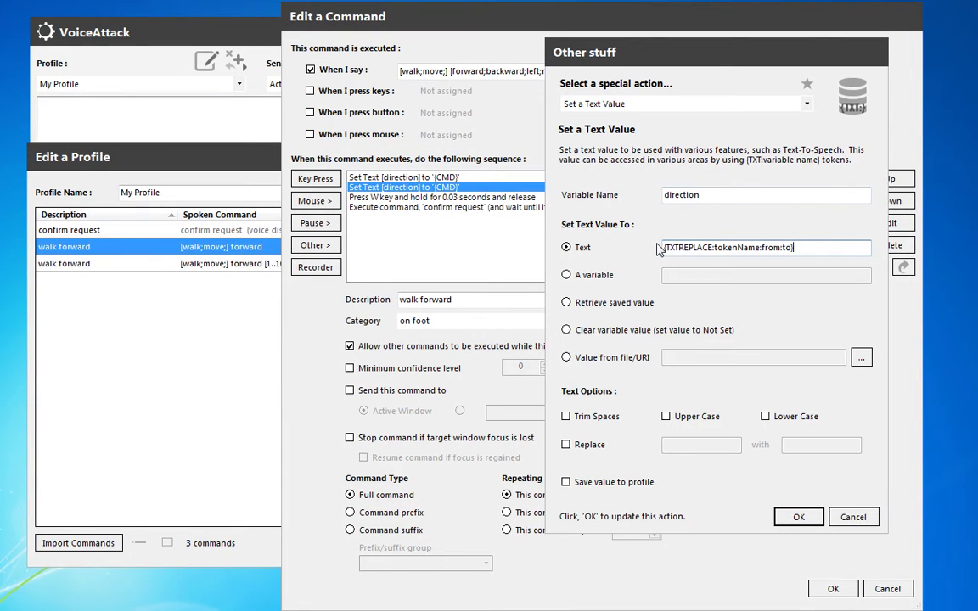
{"action": "double_click", "coordinate": [757, 248]}
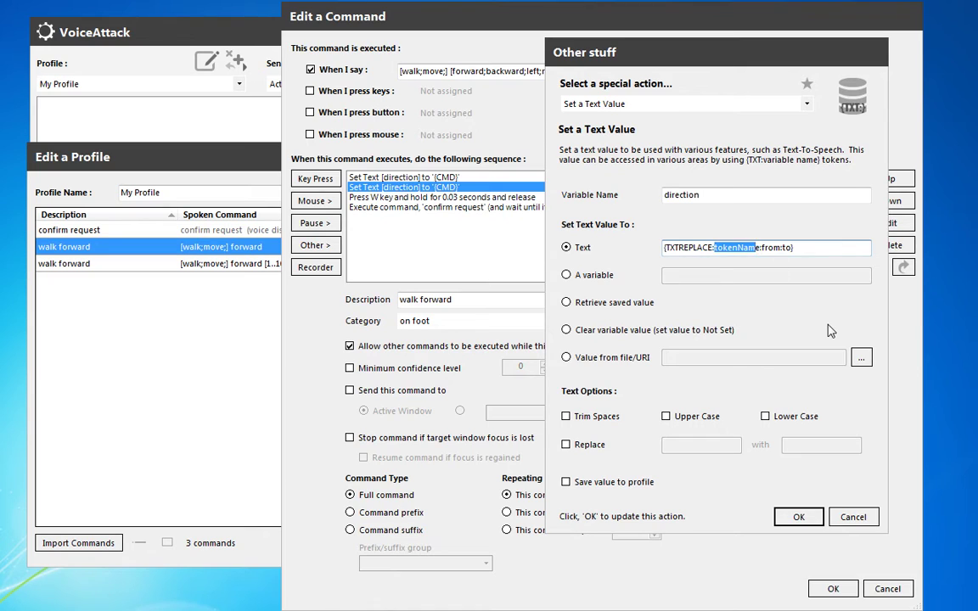
{"action": "key", "text": "BackSpace"}
{"action": "type", "text": "direction"}
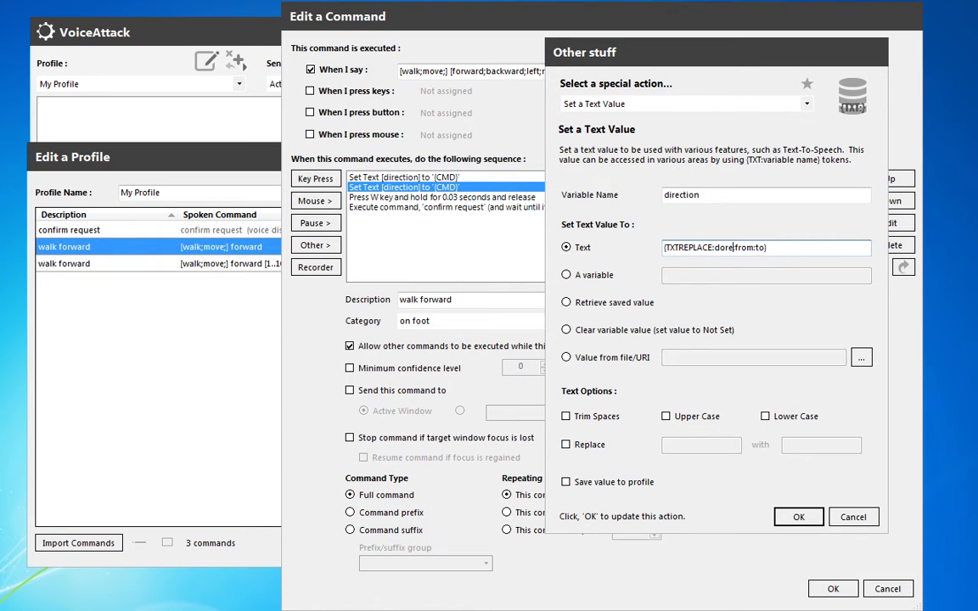
{"action": "key", "text": "BackSpace"}
{"action": "key", "text": "BackSpace"}
{"action": "key", "text": "BackSpace"}
{"action": "key", "text": "BackSpace"}
{"action": "key", "text": "BackSpace"}
{"action": "key", "text": "BackSpace"}
{"action": "key", "text": "BackSpace"}
{"action": "key", "text": "BackSpace"}
{"action": "type", "text": "irection:walk"}
{"action": "left_click", "coordinate": [798, 517]}
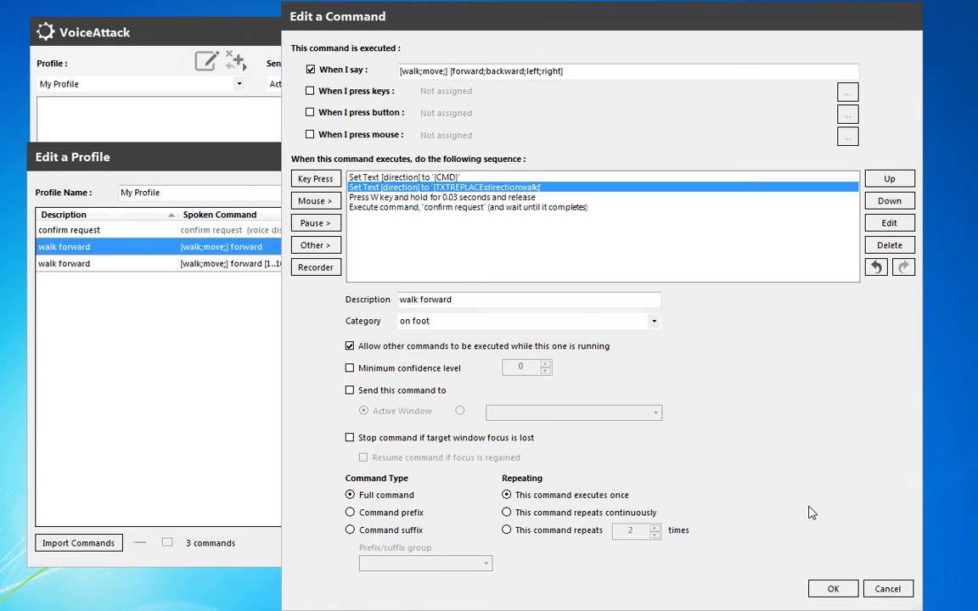
Step: Duplicate the walk replacement action and set the copy's text to {TXTREPLACE:direction:move:} with Trim Spaces enabled
{"action": "right_click", "coordinate": [604, 188]}
{"action": "left_click", "coordinate": [620, 246]}
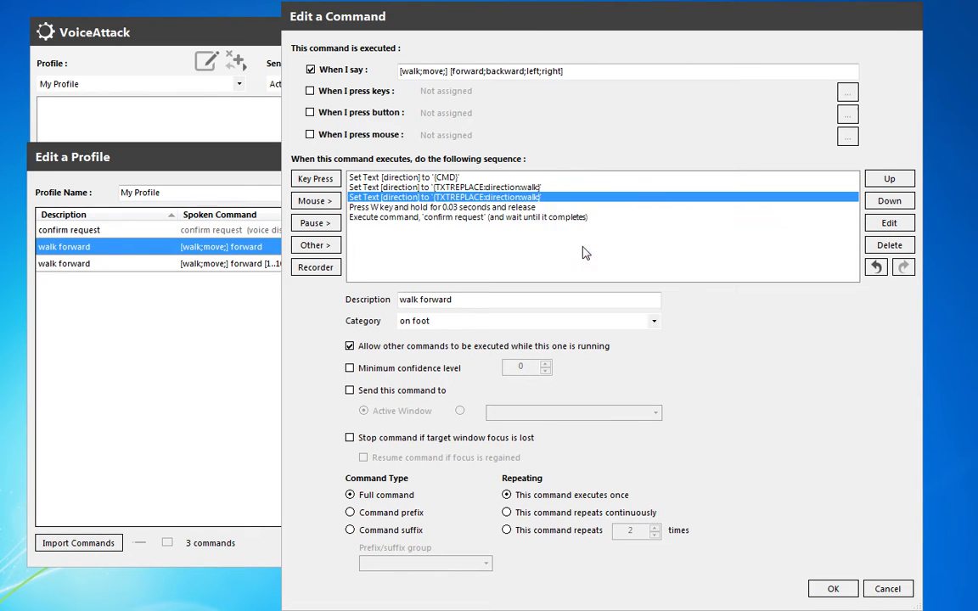
{"action": "double_click", "coordinate": [556, 198]}
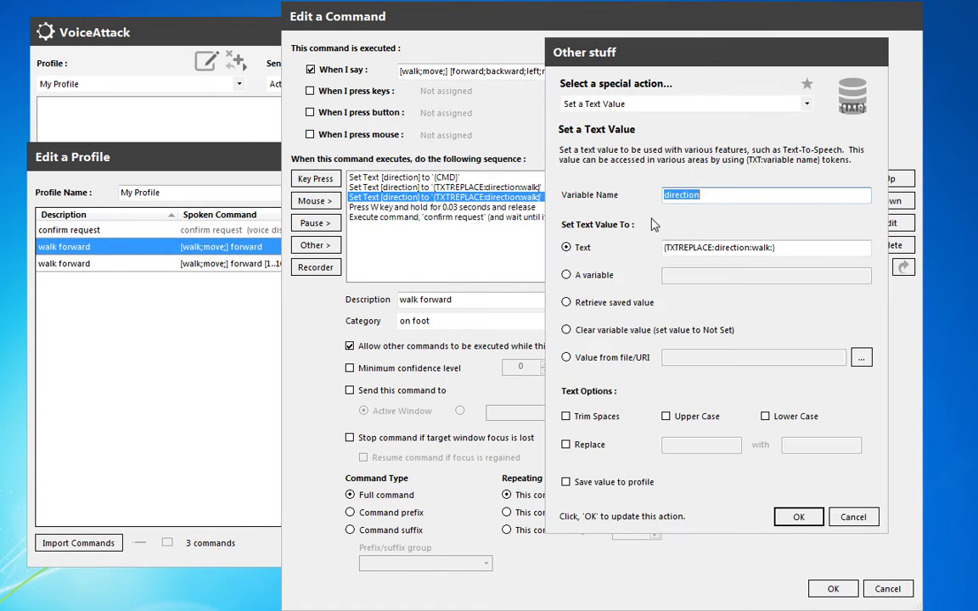
{"action": "left_click", "coordinate": [759, 248]}
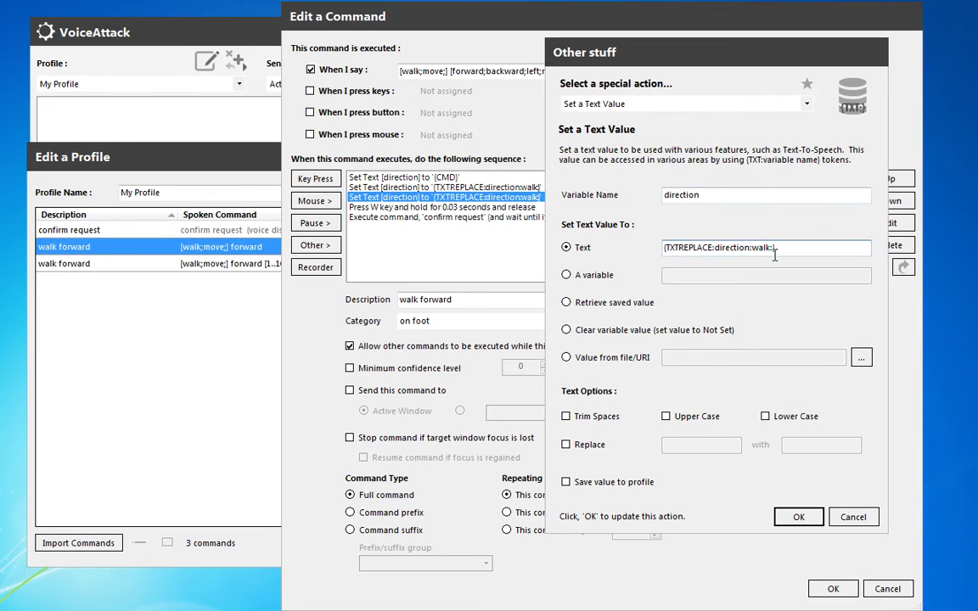
{"action": "type", "text": "move"}
{"action": "left_click", "coordinate": [599, 417]}
{"action": "left_click", "coordinate": [799, 517]}
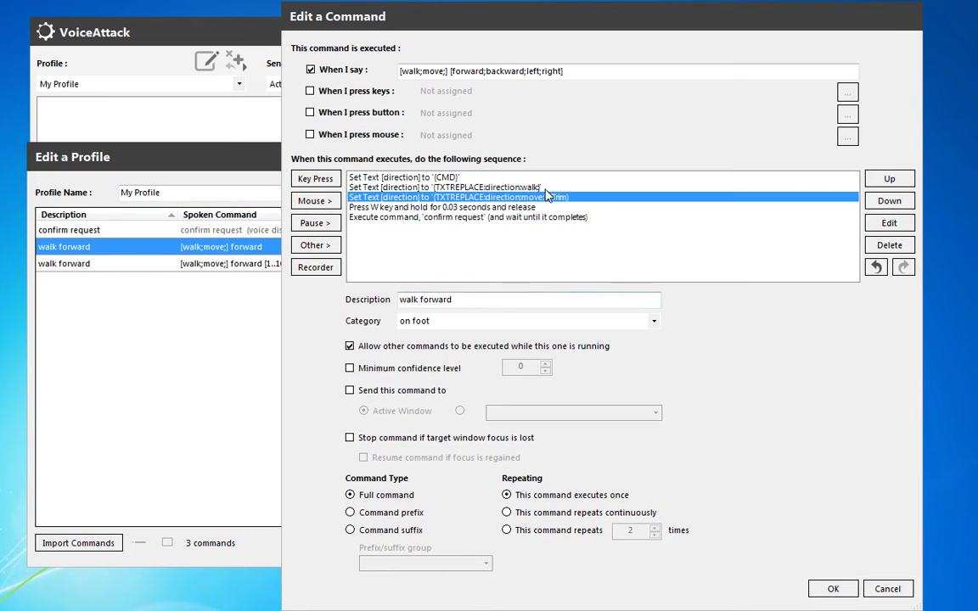
Step: Enable Trim Spaces on the action that sets direction to {TXTREPLACE:direction:walk:}
{"action": "double_click", "coordinate": [492, 187]}
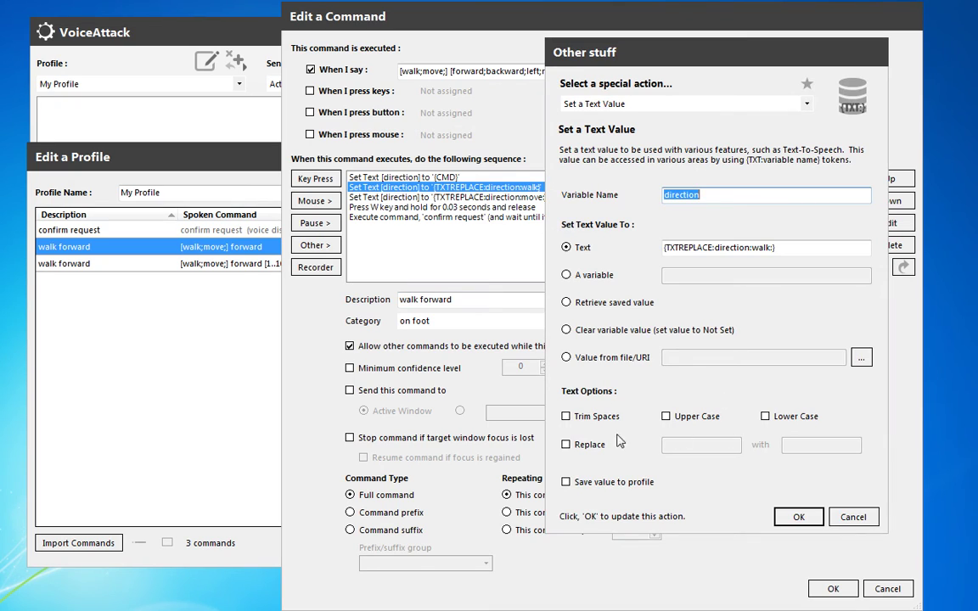
{"action": "left_click", "coordinate": [567, 416]}
{"action": "left_click", "coordinate": [803, 517]}
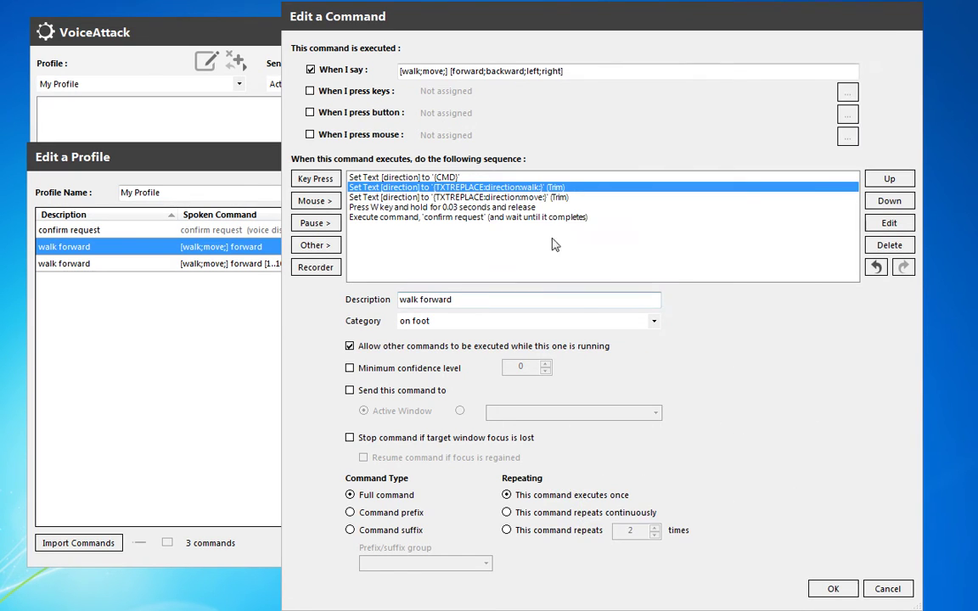
Step: Add an action after the move replacement that writes "value recognized as {TXT:direction}" to the event log in red
{"action": "left_click", "coordinate": [572, 196]}
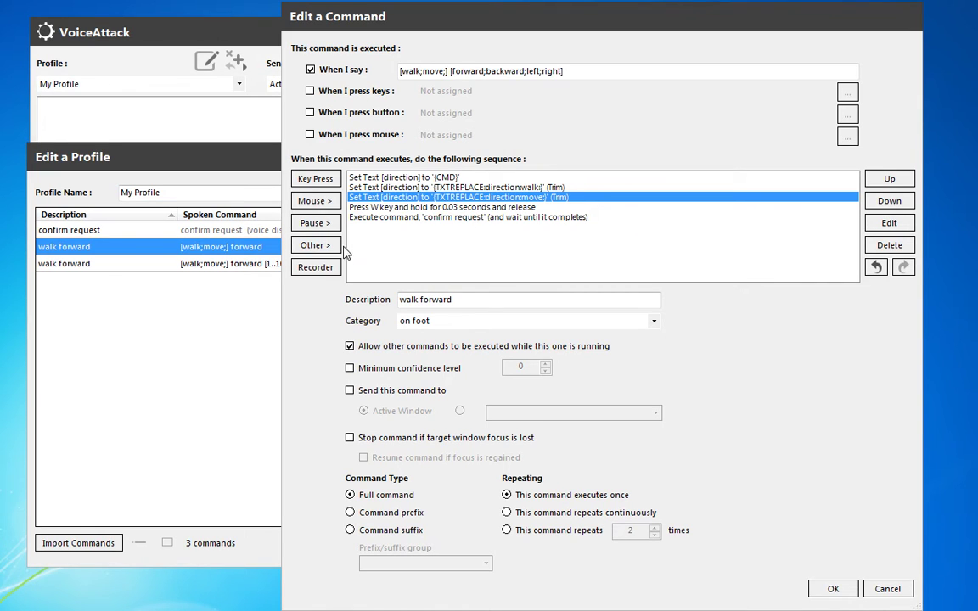
{"action": "left_click", "coordinate": [316, 245]}
{"action": "mouse_move", "coordinate": [430, 320]}
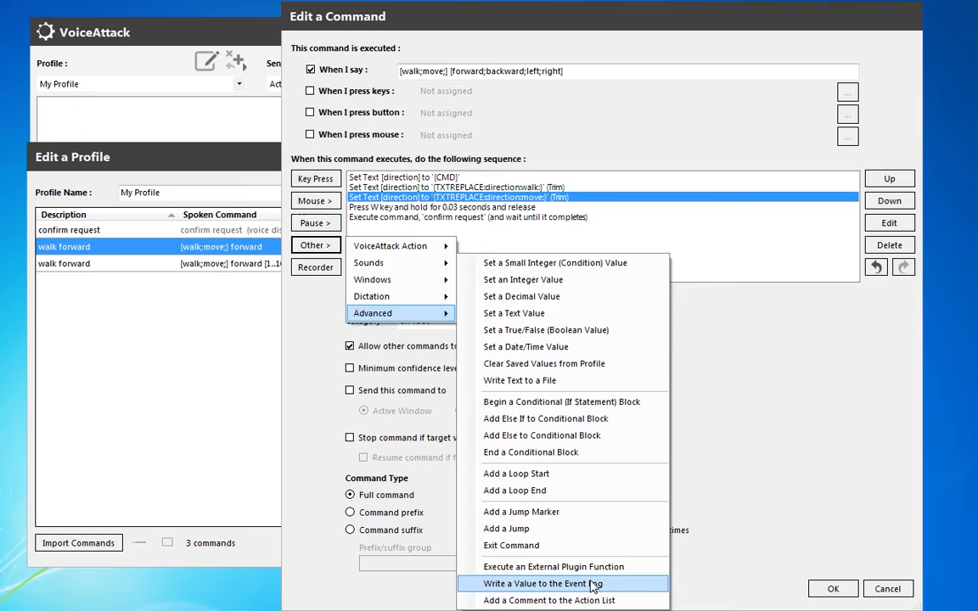
{"action": "left_click", "coordinate": [565, 584]}
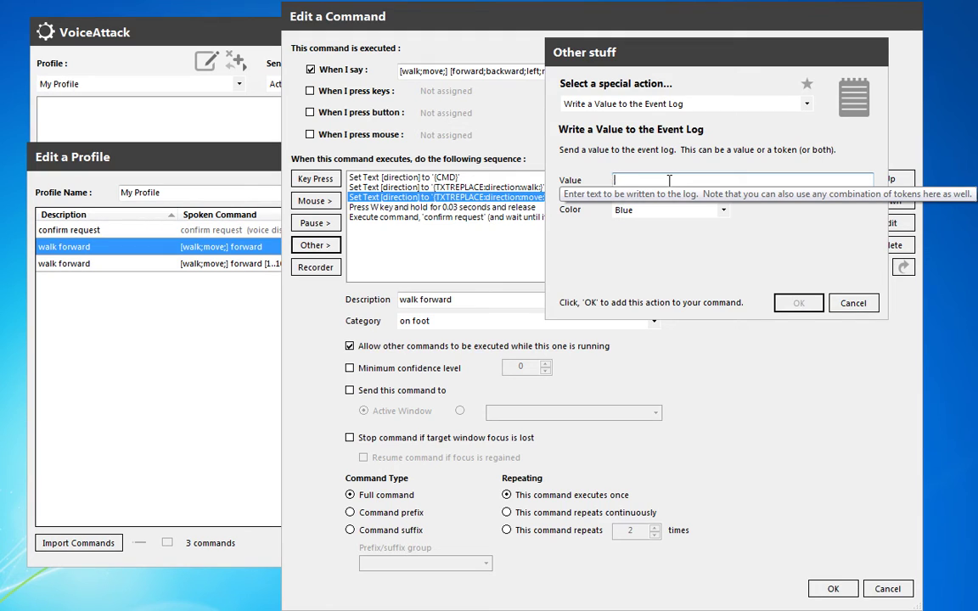
{"action": "type", "text": "value recognized as {TXT:direc"}
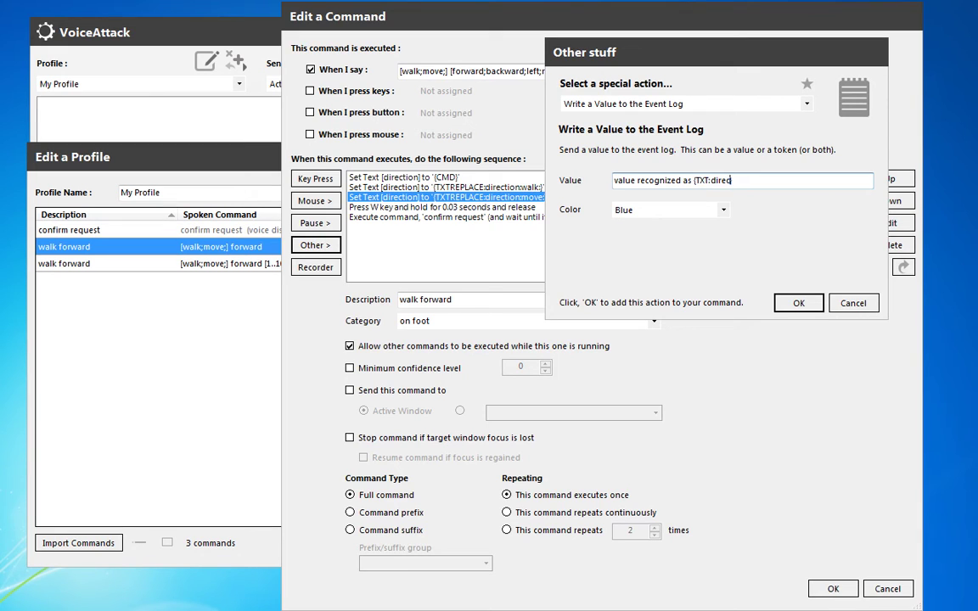
{"action": "type", "text": "tion}"}
{"action": "left_click", "coordinate": [720, 211]}
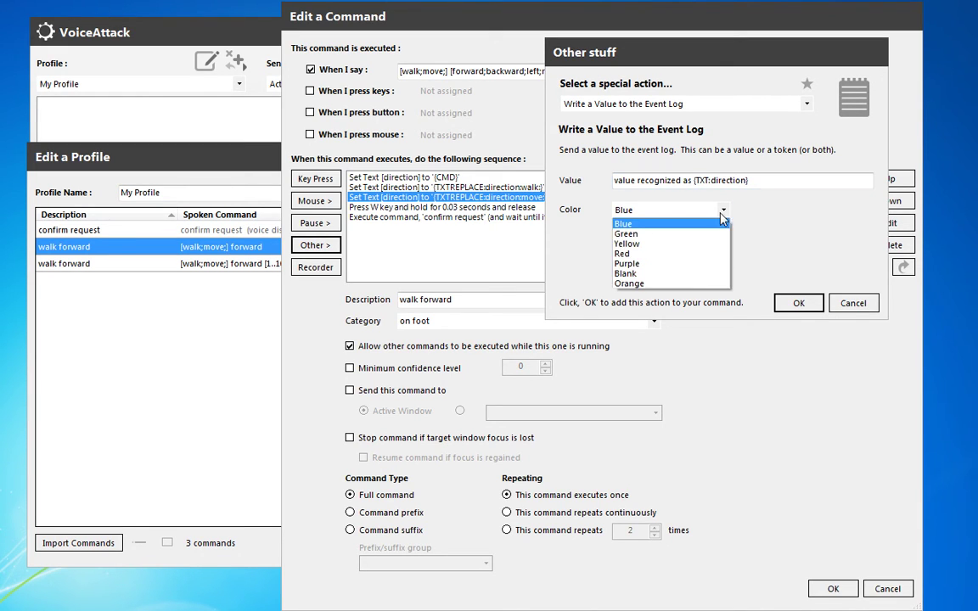
{"action": "left_click", "coordinate": [699, 254]}
{"action": "left_click", "coordinate": [818, 315]}
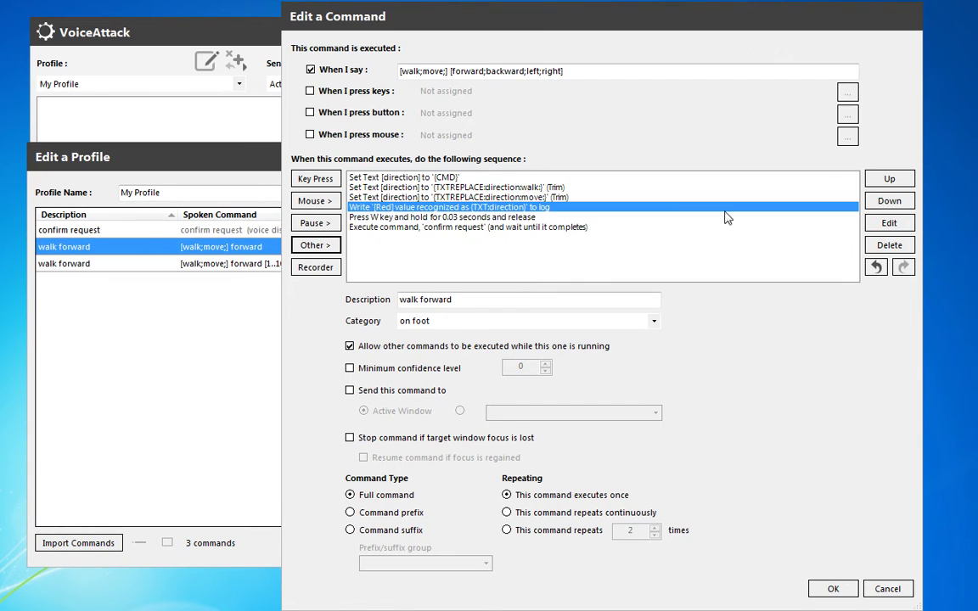
Step: Disable the W key press and 'confirm request' actions, then save the command and the profile
{"action": "left_click", "coordinate": [522, 219]}
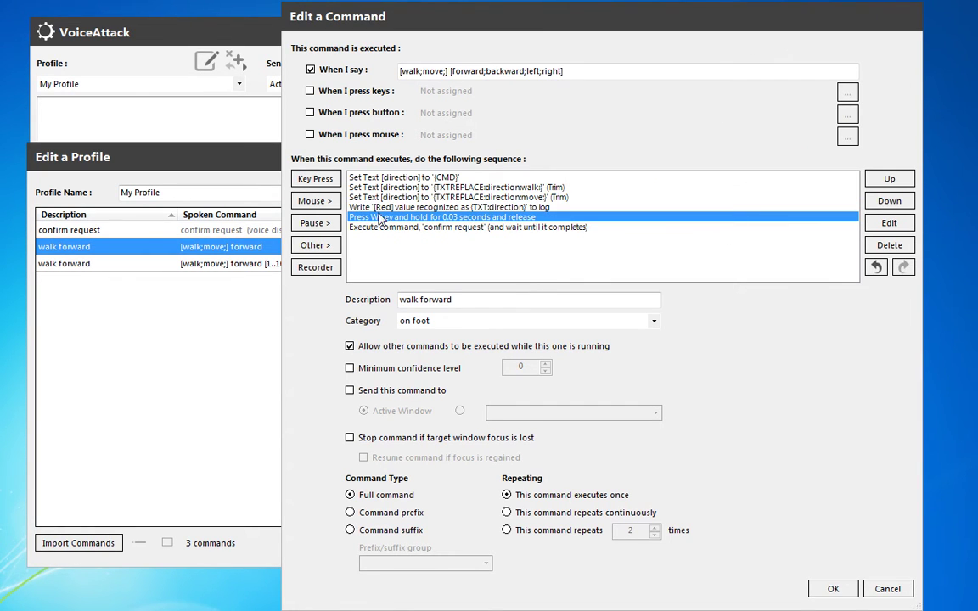
{"action": "left_click", "coordinate": [428, 228], "text": "shift"}
{"action": "right_click", "coordinate": [429, 227]}
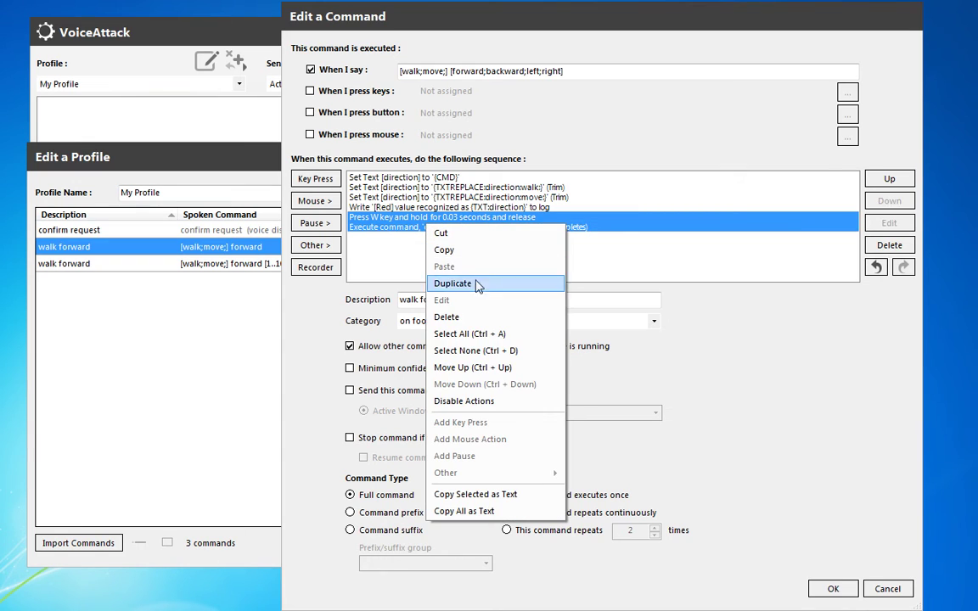
{"action": "left_click", "coordinate": [480, 401]}
{"action": "left_click", "coordinate": [833, 588]}
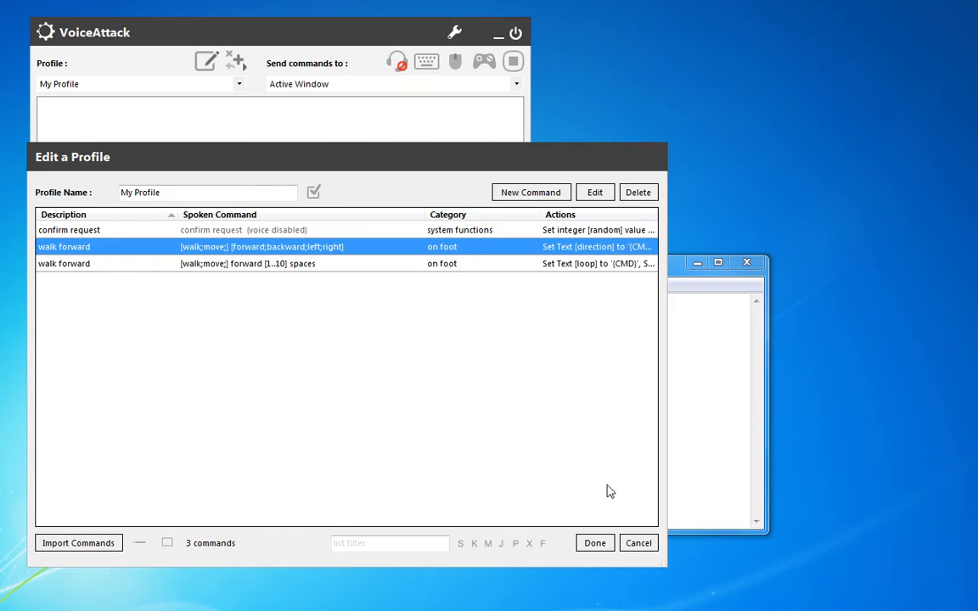
{"action": "left_click", "coordinate": [598, 548]}
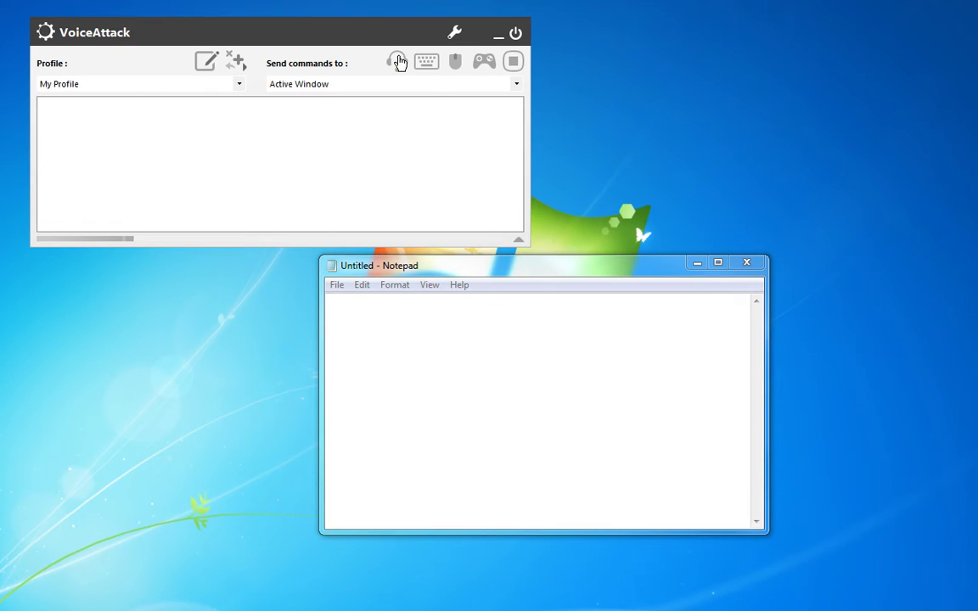
Step: Resume listening with Notepad in focus to test the spoken walk and move directions, suspend listening, and examine the logged direction values
{"action": "left_click", "coordinate": [399, 62]}
{"action": "left_click", "coordinate": [452, 367]}
{"action": "key", "text": "alt+f"}
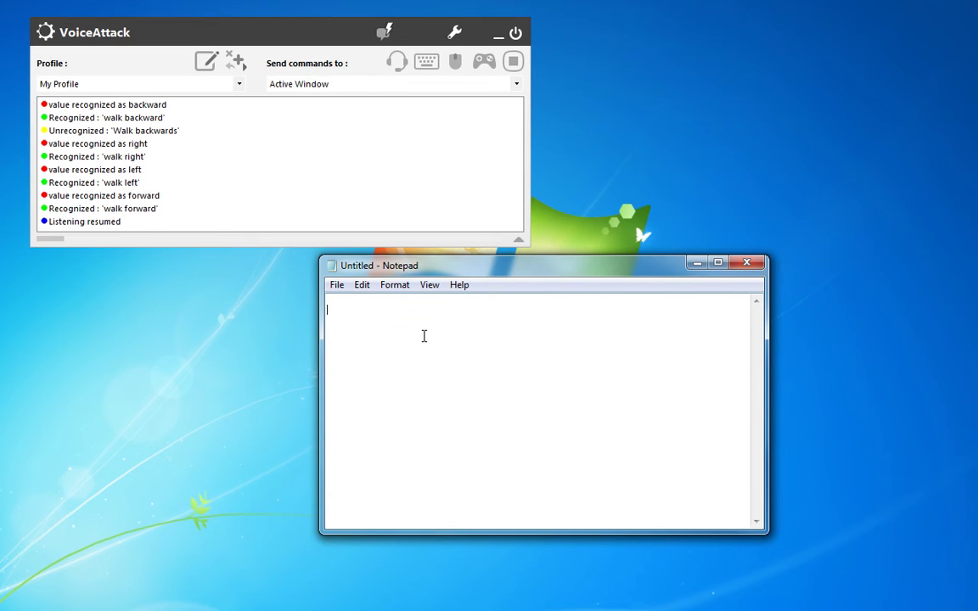
{"action": "left_click", "coordinate": [403, 72]}
{"action": "left_click", "coordinate": [161, 143]}
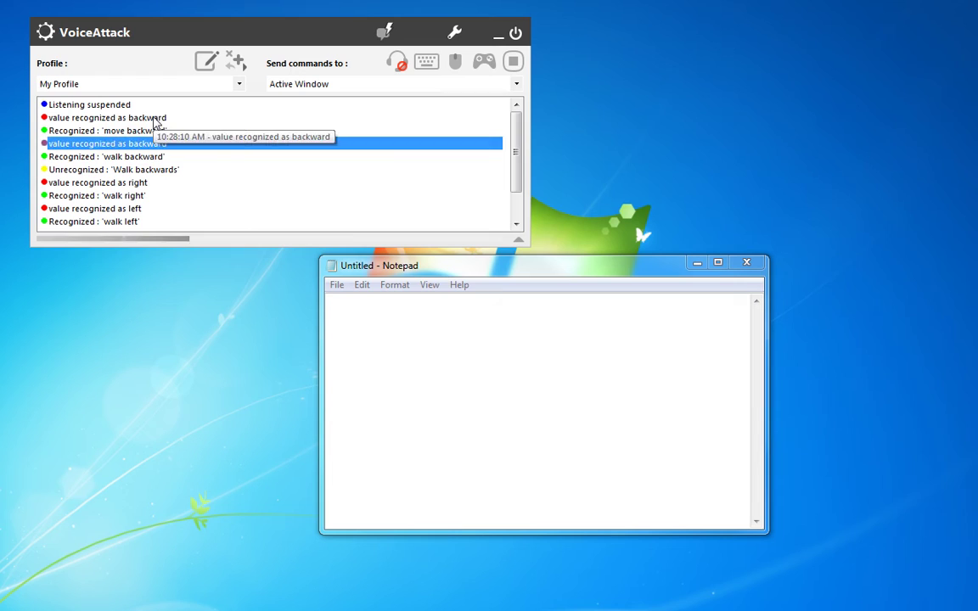
{"action": "left_click", "coordinate": [159, 118]}
{"action": "left_click", "coordinate": [161, 142]}
{"action": "left_click", "coordinate": [159, 119]}
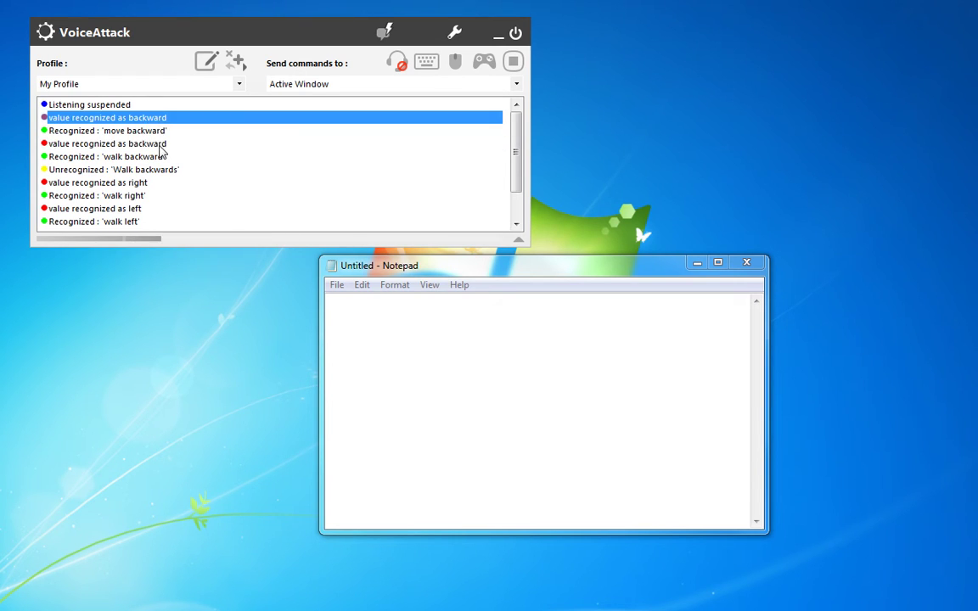
{"action": "left_click", "coordinate": [159, 143]}
Step: Reopen the profile and the [walk;move;] [forward;backward;left;right] command for editing, and select its two disabled actions
{"action": "left_click", "coordinate": [204, 66]}
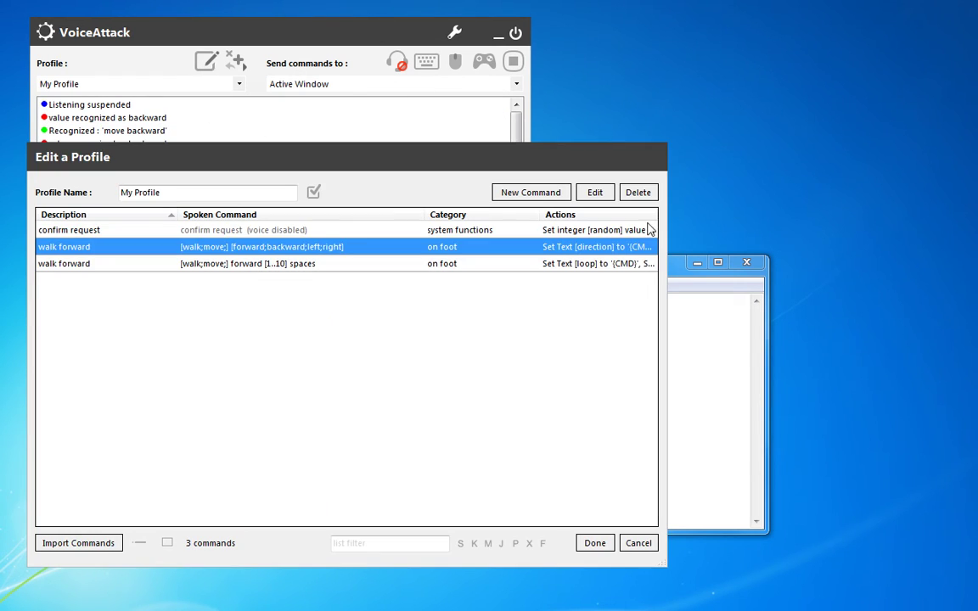
{"action": "double_click", "coordinate": [261, 247]}
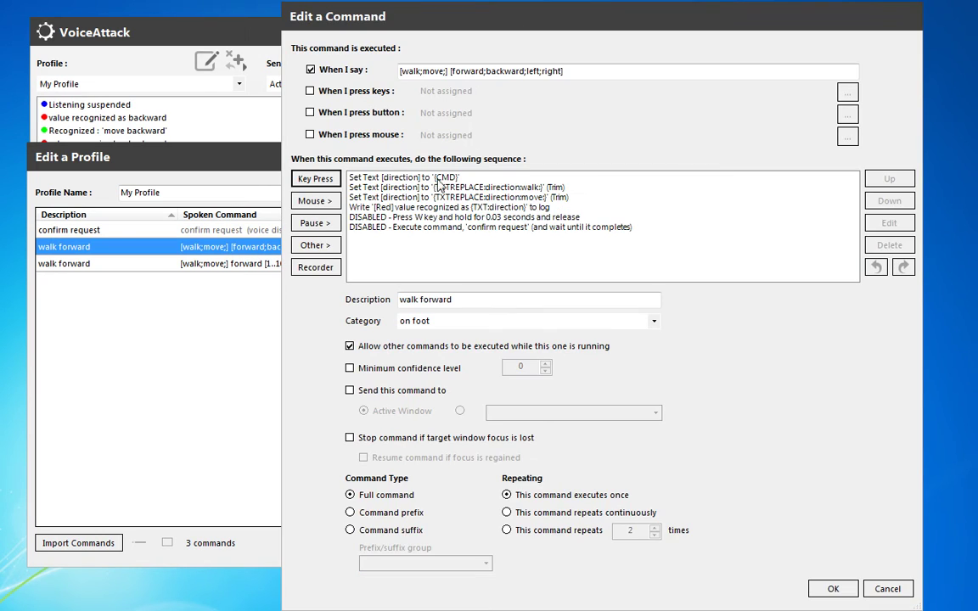
{"action": "left_click_drag", "start_coordinate": [453, 300], "coordinate": [429, 297]}
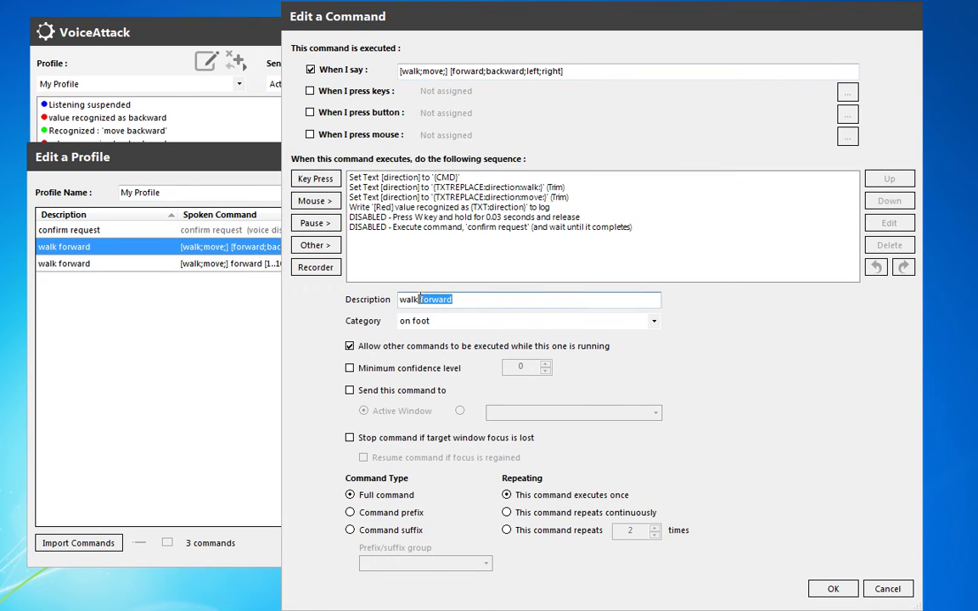
{"action": "left_click", "coordinate": [488, 216]}
{"action": "left_click", "coordinate": [541, 229], "text": "shift"}
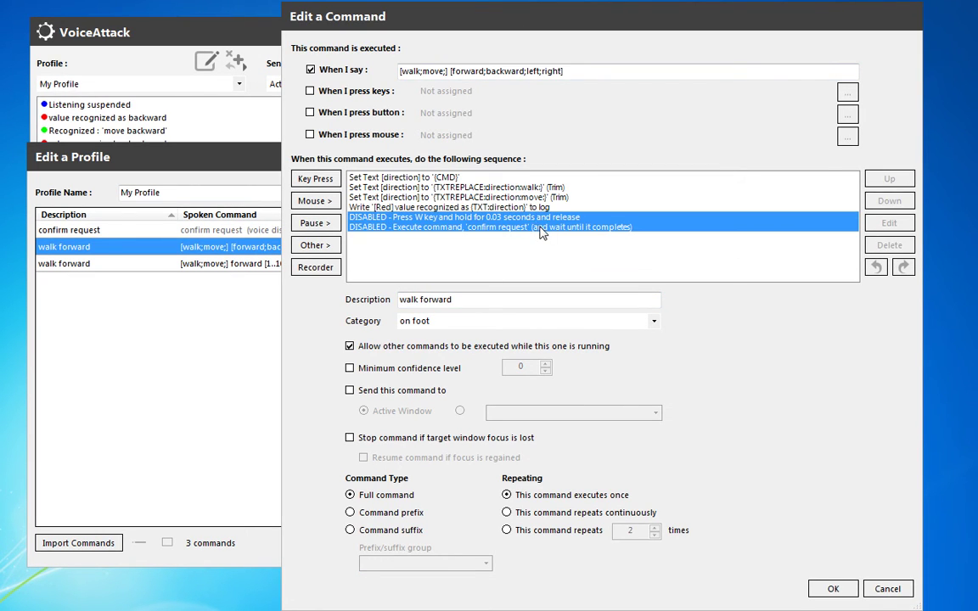
Step: Add a text condition block after the log action that checks whether direction equals forward
{"action": "left_click", "coordinate": [365, 207]}
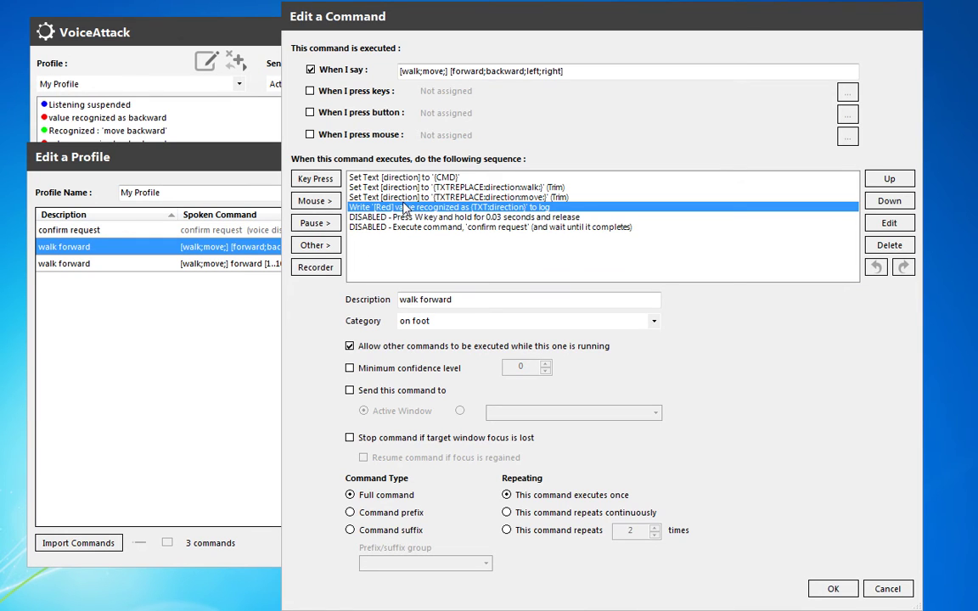
{"action": "left_click", "coordinate": [317, 244]}
{"action": "left_click", "coordinate": [316, 246]}
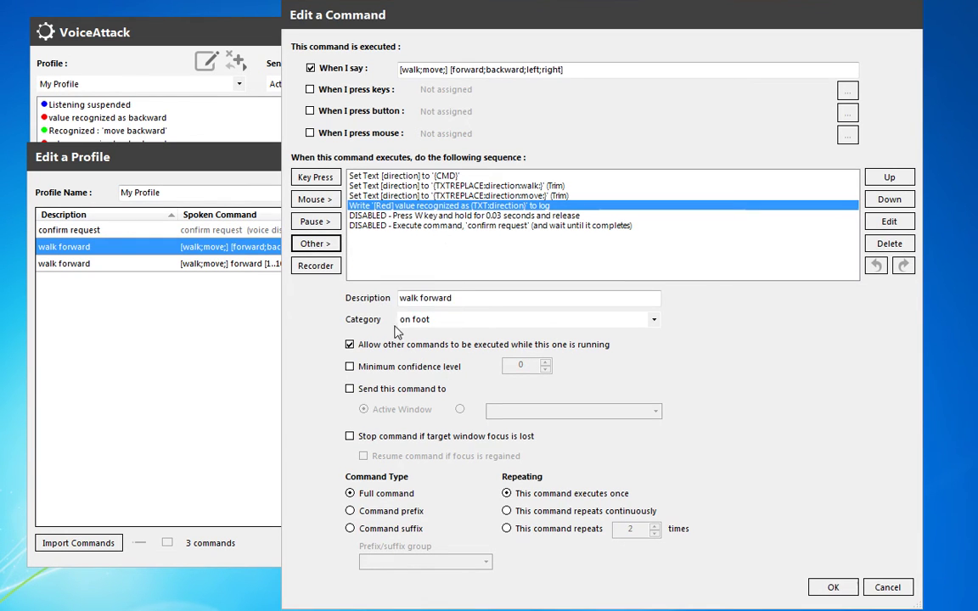
{"action": "left_click", "coordinate": [315, 245]}
{"action": "mouse_move", "coordinate": [390, 315]}
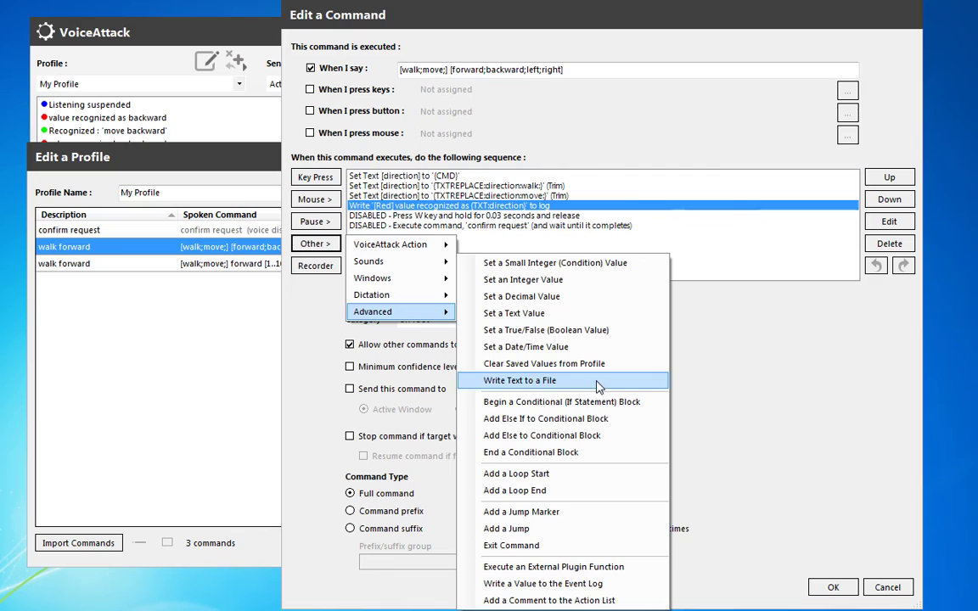
{"action": "left_click", "coordinate": [604, 409]}
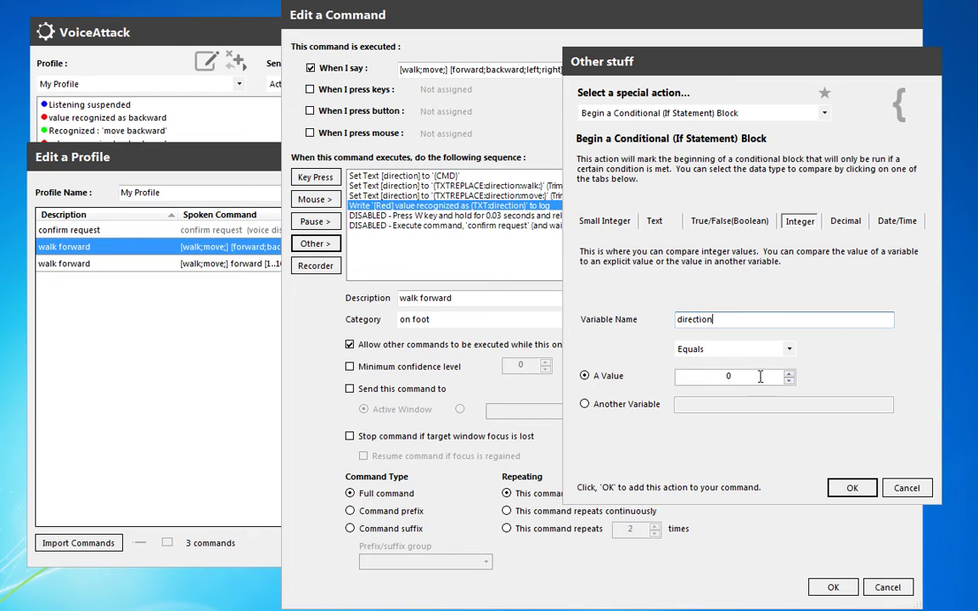
{"action": "left_click", "coordinate": [655, 222]}
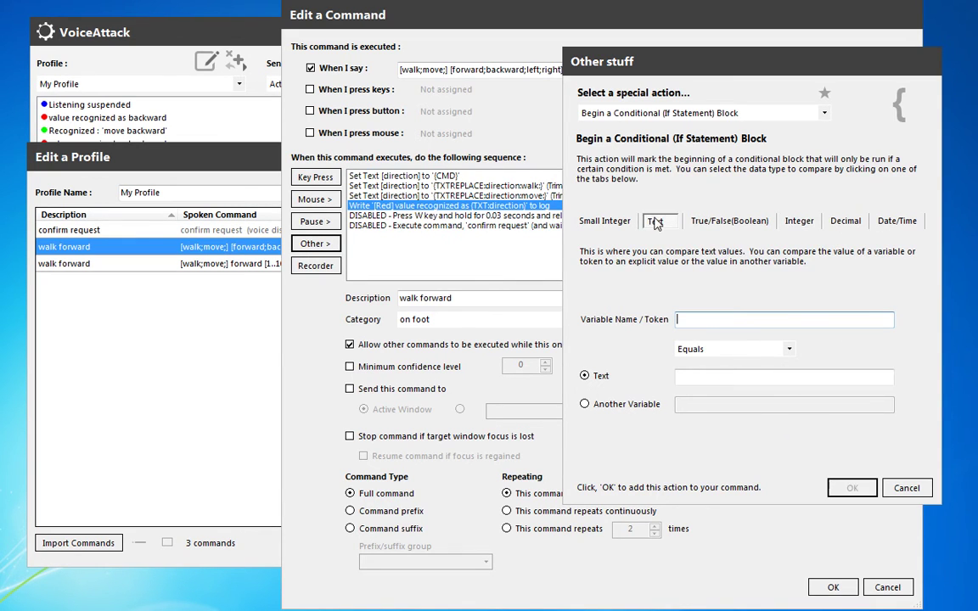
{"action": "left_click", "coordinate": [717, 319]}
{"action": "type", "text": "direction"}
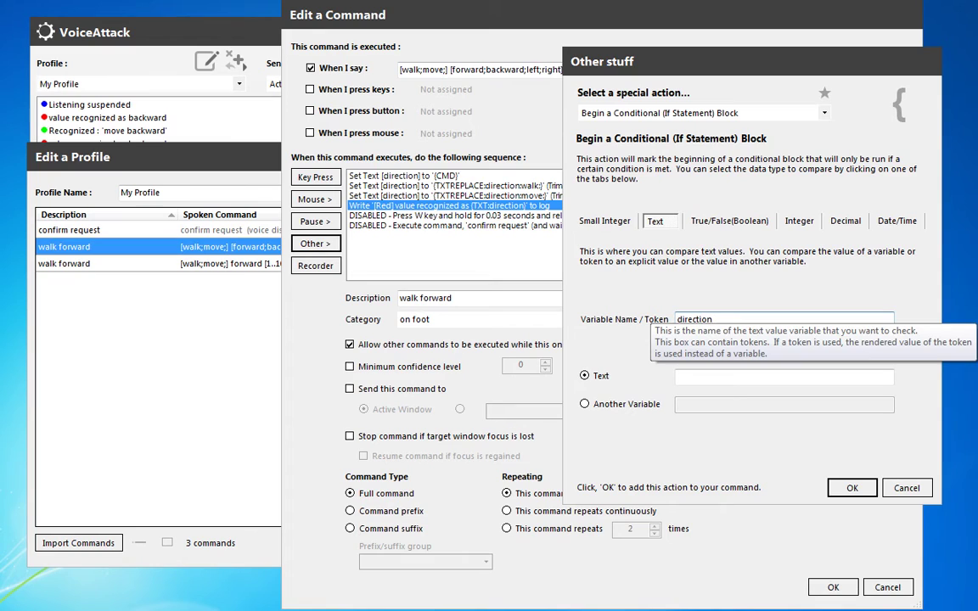
{"action": "key", "text": "Tab"}
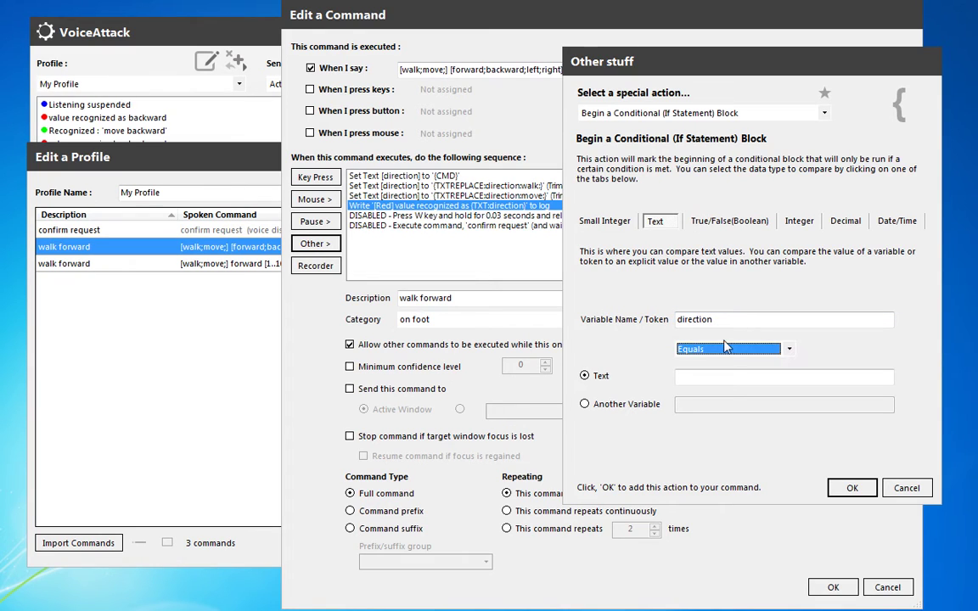
{"action": "key", "text": "Tab"}
{"action": "type", "text": "forwar"}
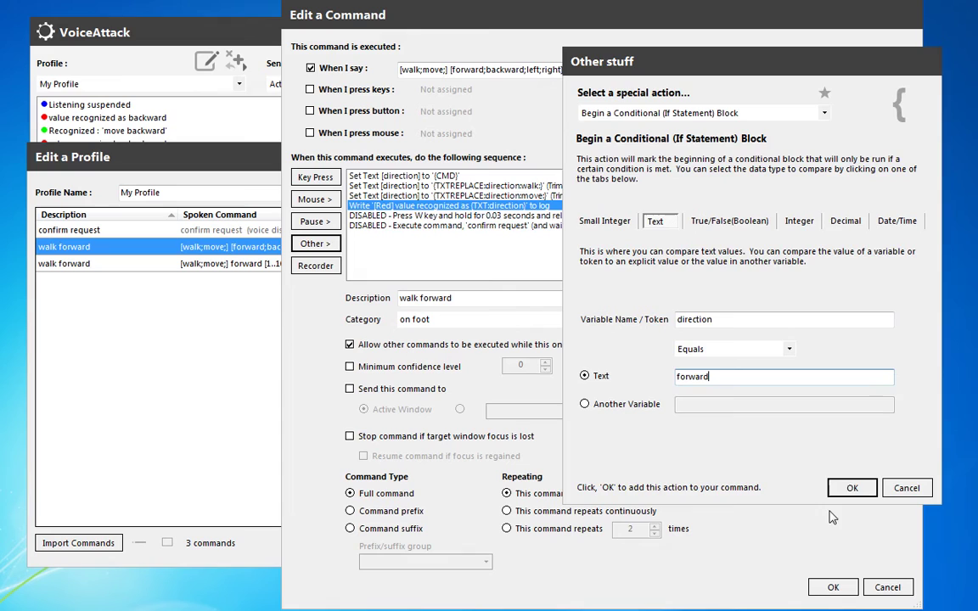
{"action": "left_click", "coordinate": [853, 488]}
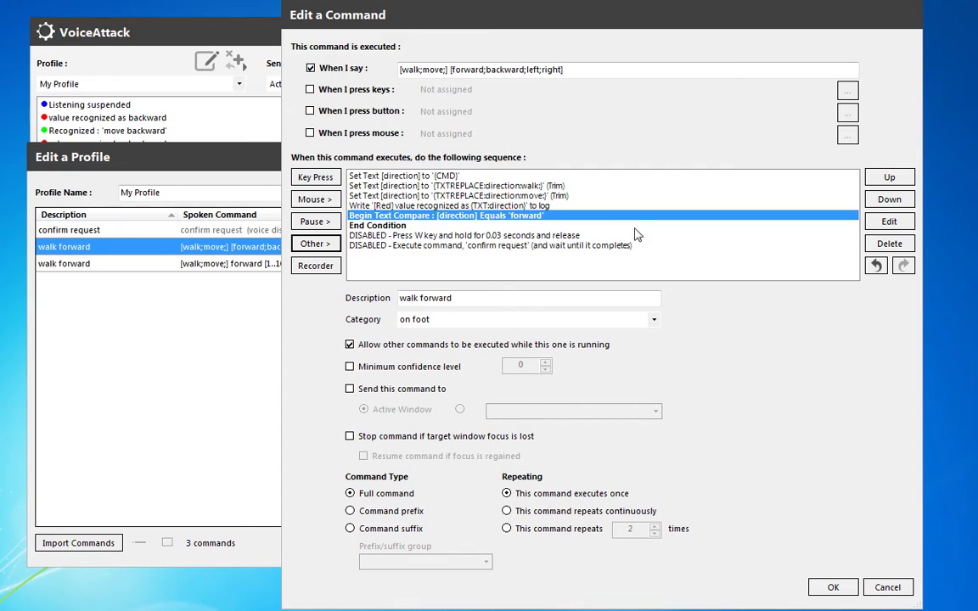
Step: Move the disabled W key press inside the forward condition block and enable it, keeping its keypress settings
{"action": "left_click", "coordinate": [441, 236]}
{"action": "left_click", "coordinate": [885, 179]}
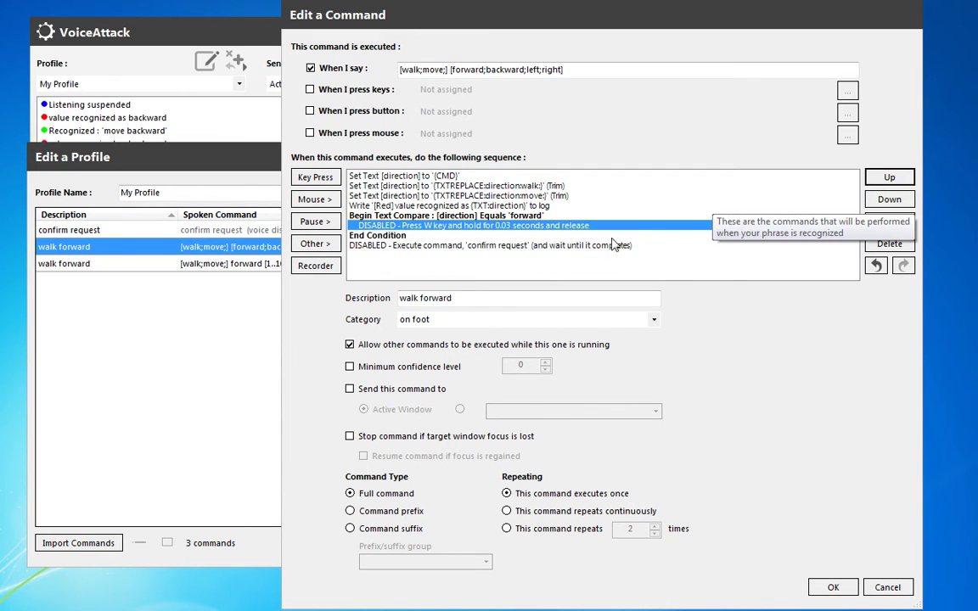
{"action": "double_click", "coordinate": [471, 226]}
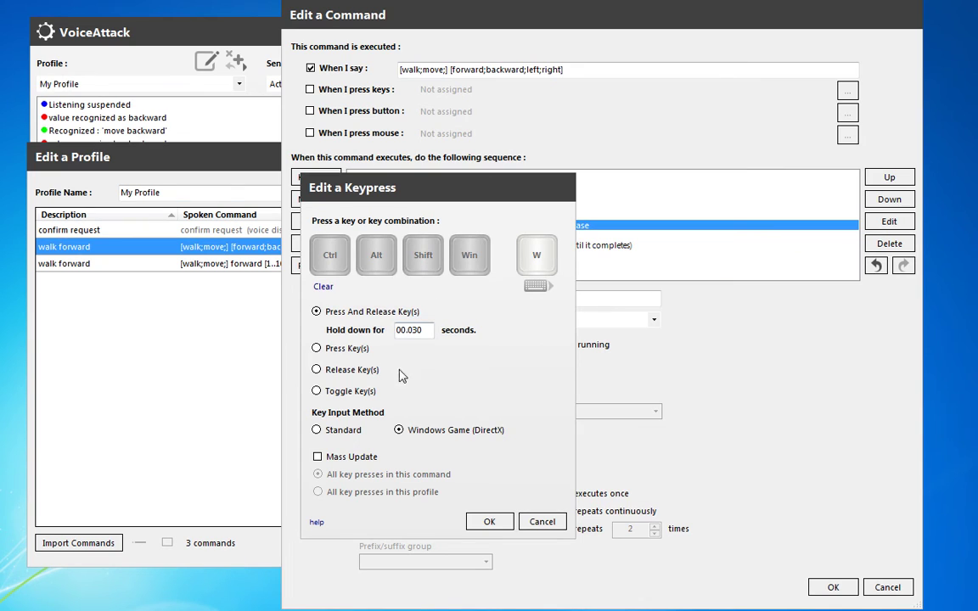
{"action": "left_click", "coordinate": [490, 522]}
{"action": "right_click", "coordinate": [446, 226]}
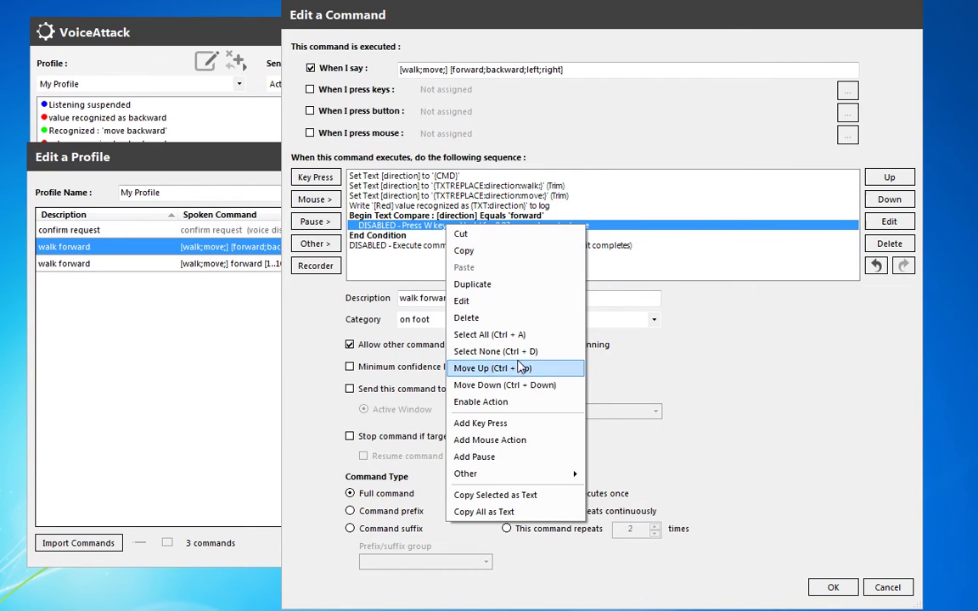
{"action": "left_click", "coordinate": [506, 400]}
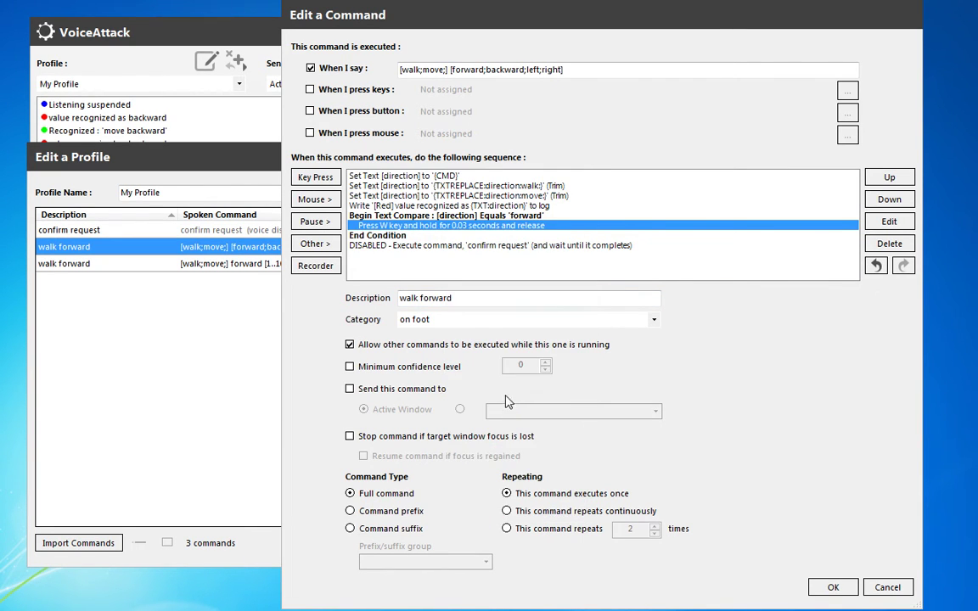
Step: Copy the whole forward condition block with its W key press and paste the copy below its End Condition
{"action": "left_click", "coordinate": [445, 235], "text": "shift"}
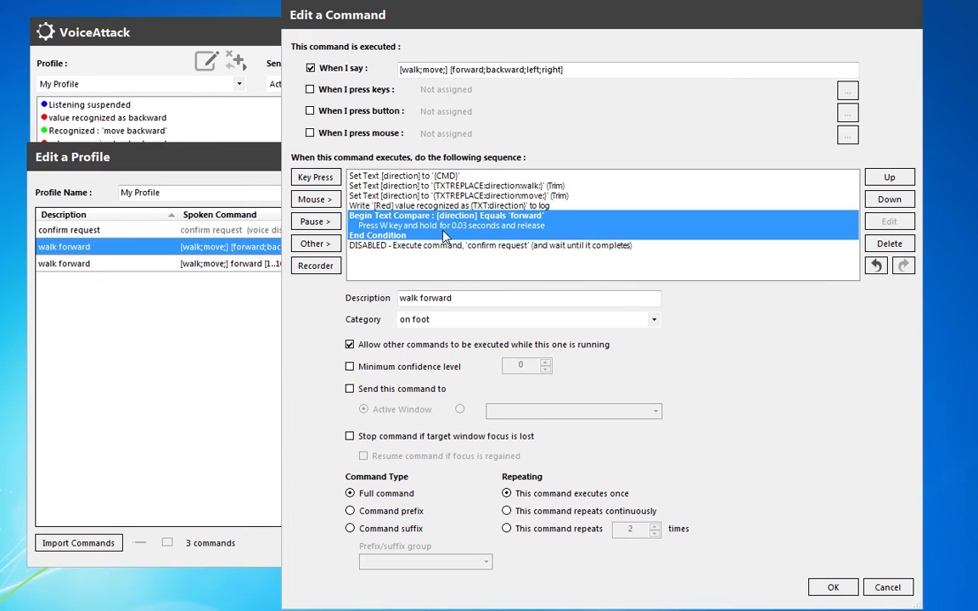
{"action": "right_click", "coordinate": [444, 233]}
{"action": "left_click", "coordinate": [478, 259]}
{"action": "left_click", "coordinate": [425, 236]}
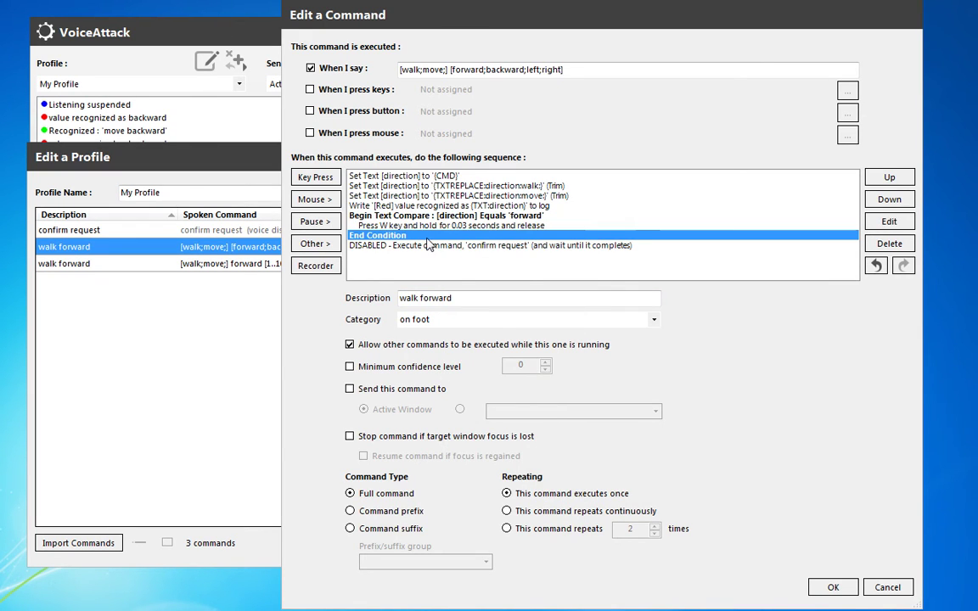
{"action": "key", "text": "ctrl+v"}
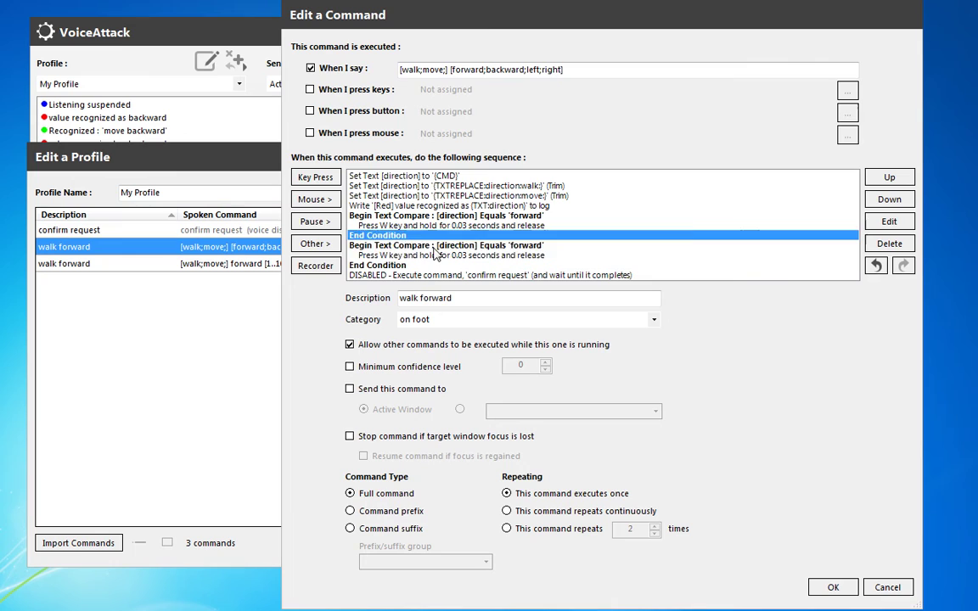
Step: Undo the pasted copy of the forward condition block
{"action": "left_click", "coordinate": [433, 236]}
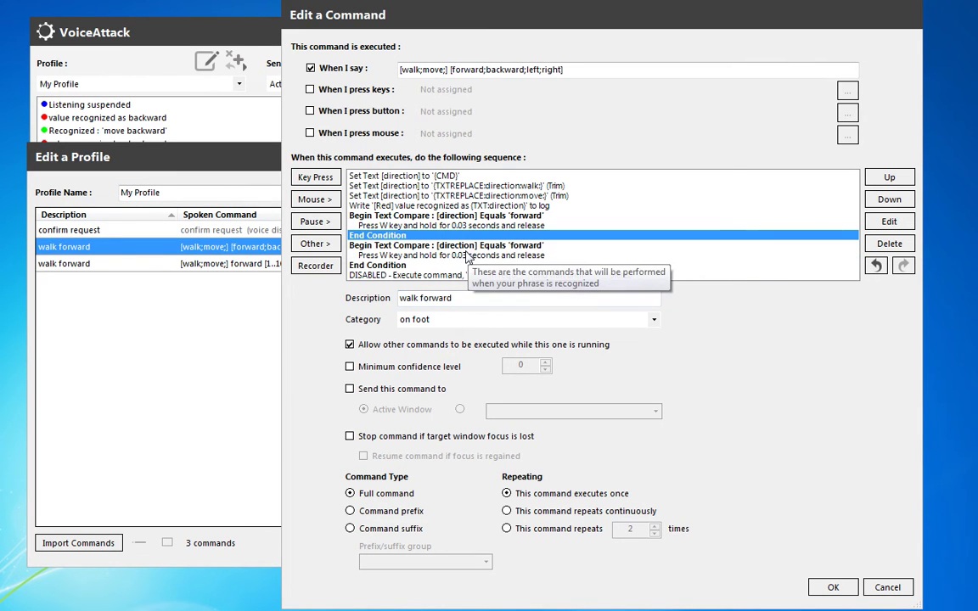
{"action": "left_click", "coordinate": [463, 217]}
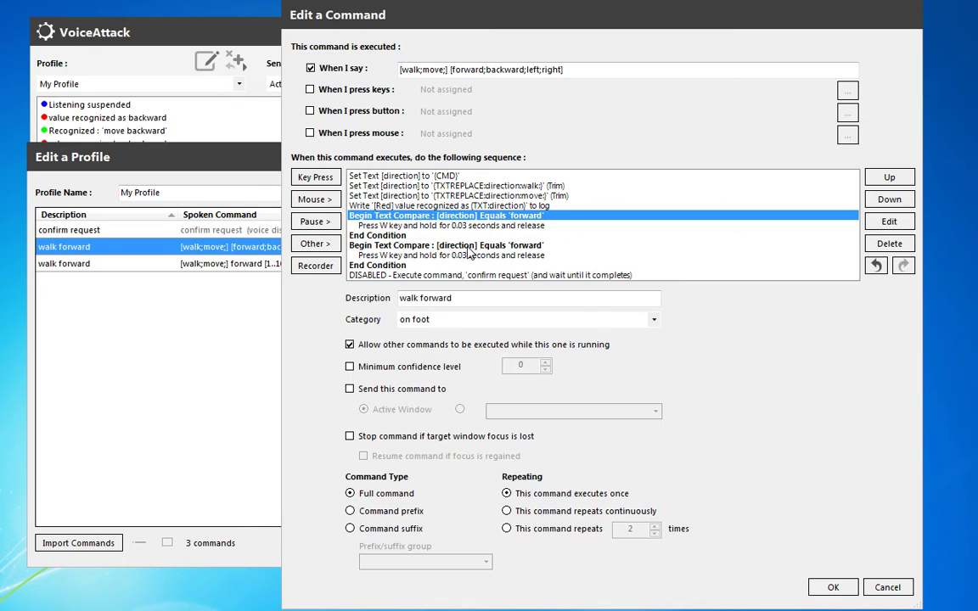
{"action": "key", "text": "ctrl+z"}
Step: Add an Else If text condition checking whether direction equals backward, and place it inside the forward block above End Condition
{"action": "left_click", "coordinate": [314, 244]}
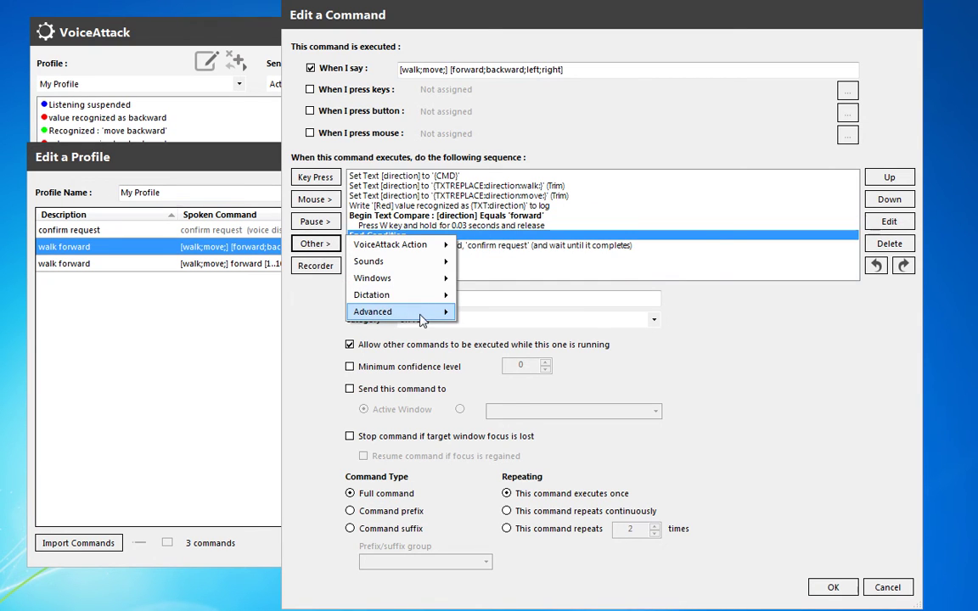
{"action": "left_click", "coordinate": [671, 230]}
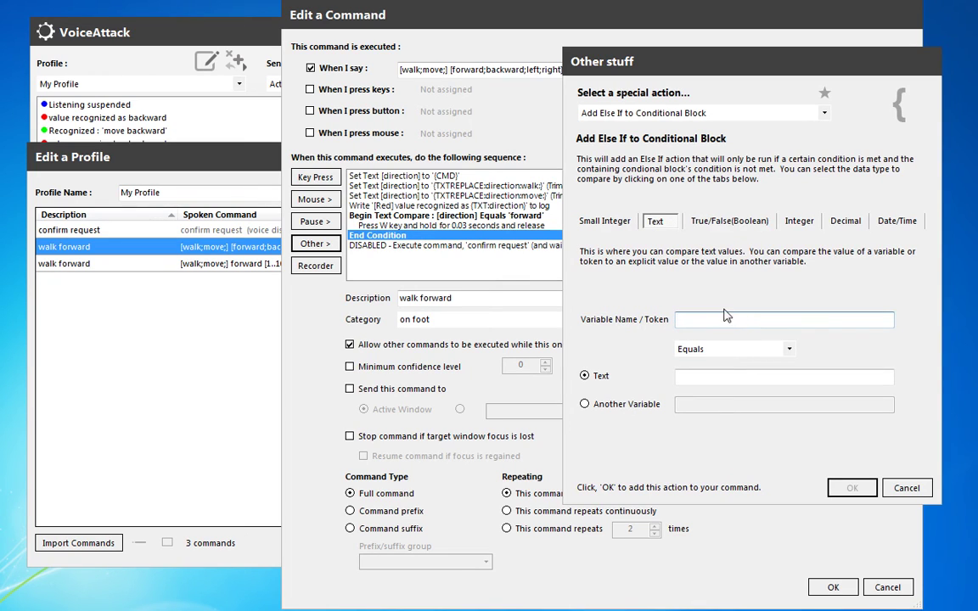
{"action": "type", "text": "direction"}
{"action": "key", "text": "Tab"}
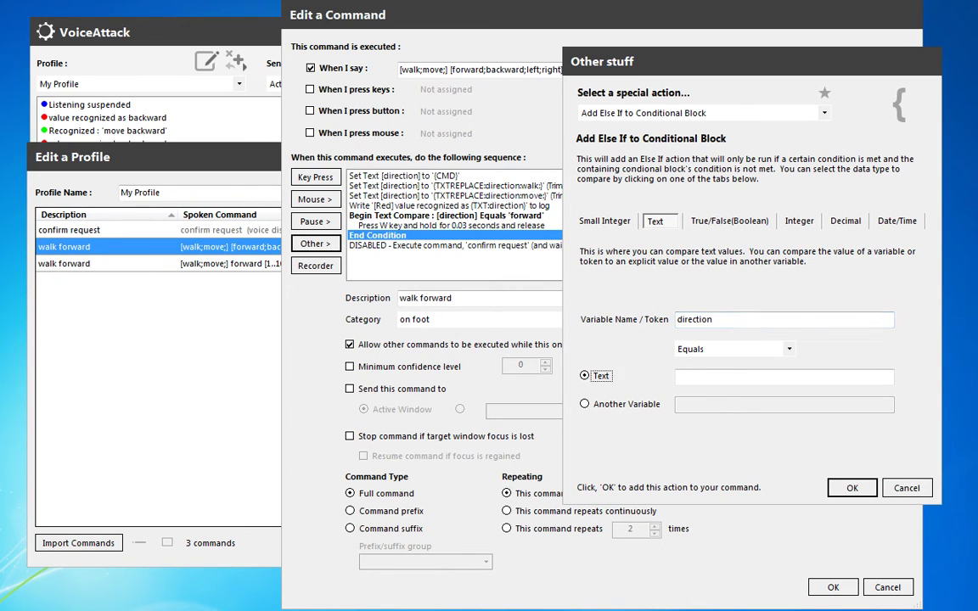
{"action": "left_click", "coordinate": [722, 376]}
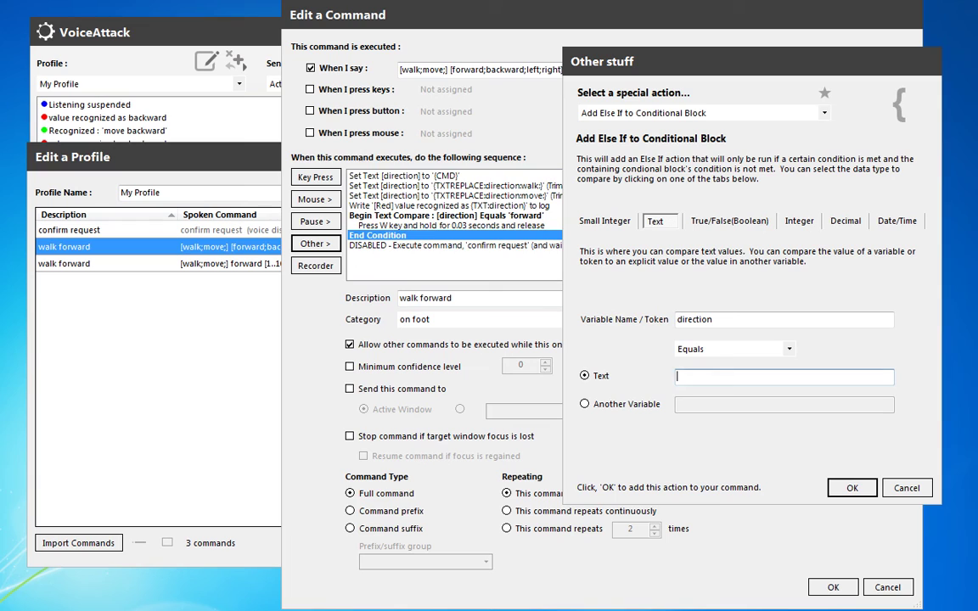
{"action": "type", "text": "backward"}
{"action": "key", "text": "Return"}
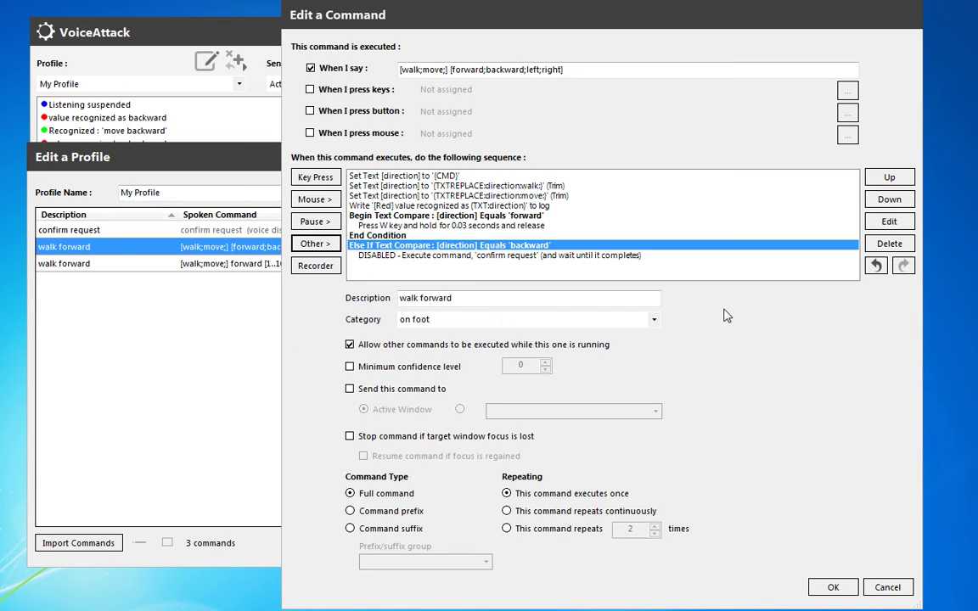
{"action": "left_click_drag", "start_coordinate": [450, 246], "coordinate": [409, 240]}
Step: Place a copy of the W key press under the backward condition and change its key to S
{"action": "key", "text": "ctrl+v"}
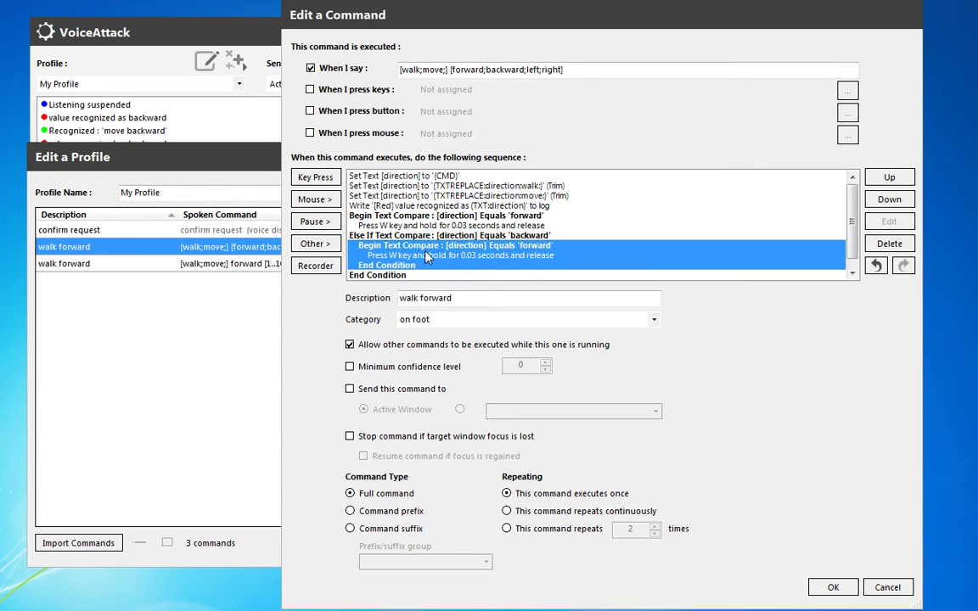
{"action": "key", "text": "ctrl+z"}
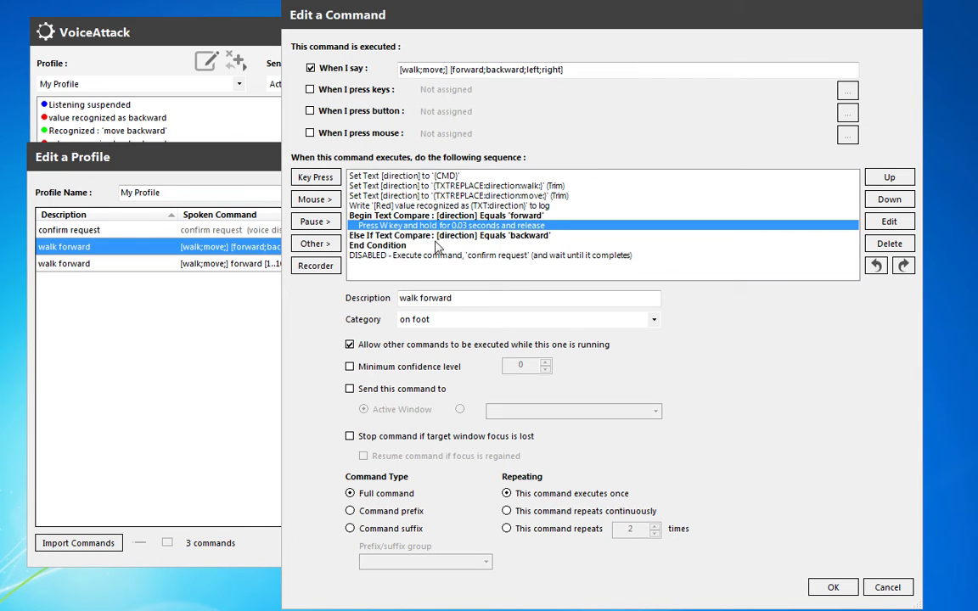
{"action": "left_click", "coordinate": [435, 237]}
{"action": "key", "text": "ctrl+v"}
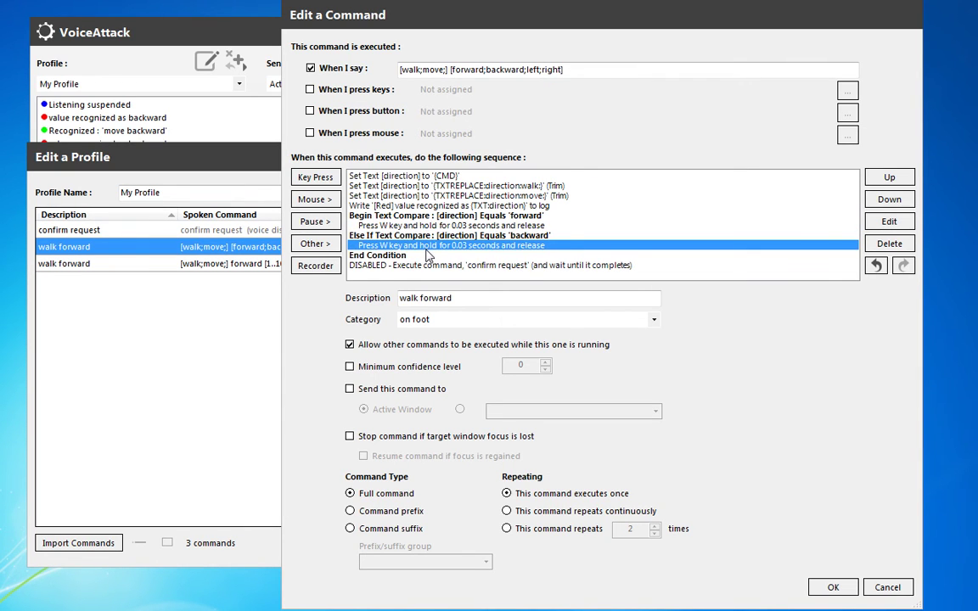
{"action": "double_click", "coordinate": [429, 247]}
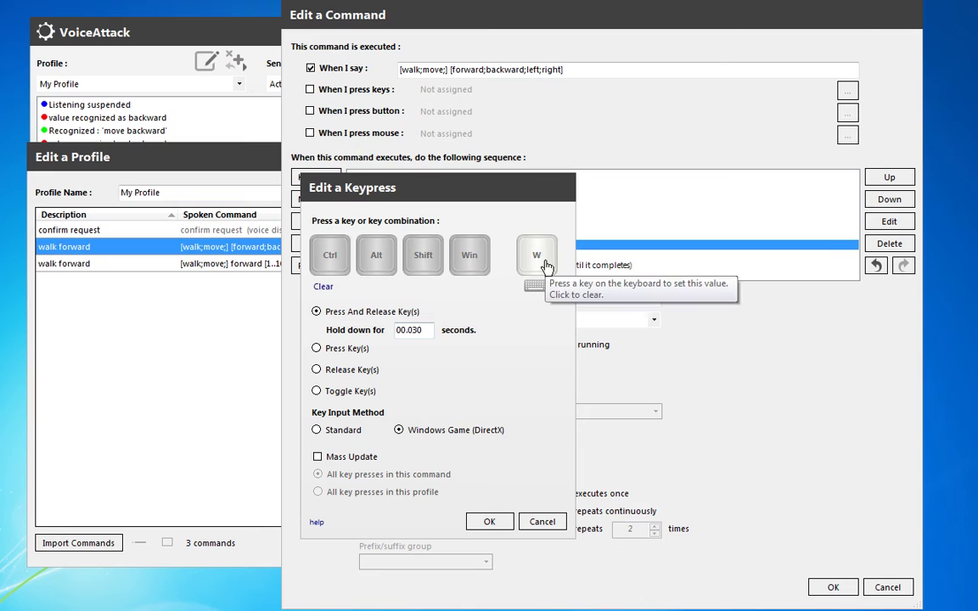
{"action": "left_click", "coordinate": [496, 523]}
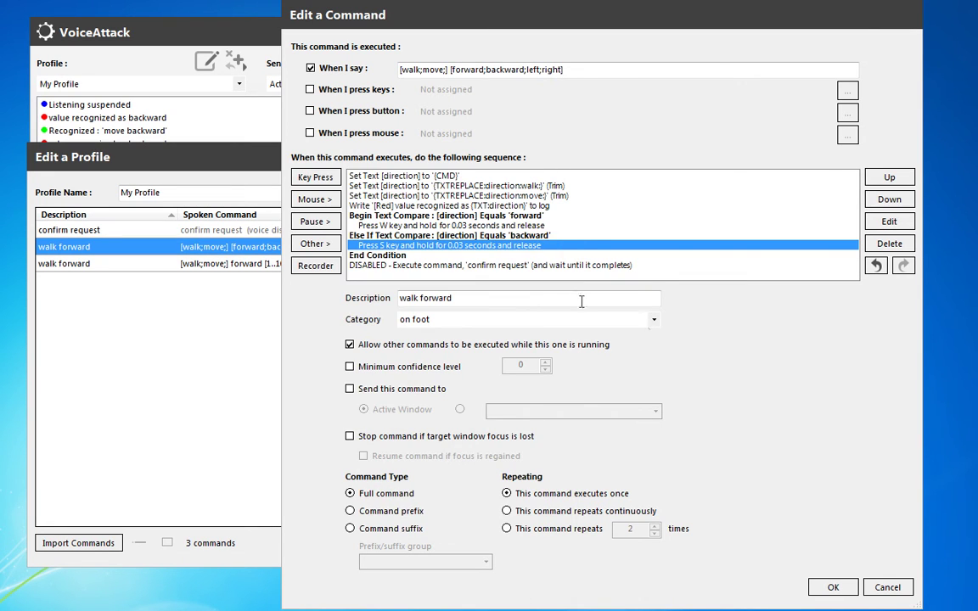
Step: Enable the disabled action that executes the 'confirm request' command after the condition block
{"action": "left_click", "coordinate": [429, 266]}
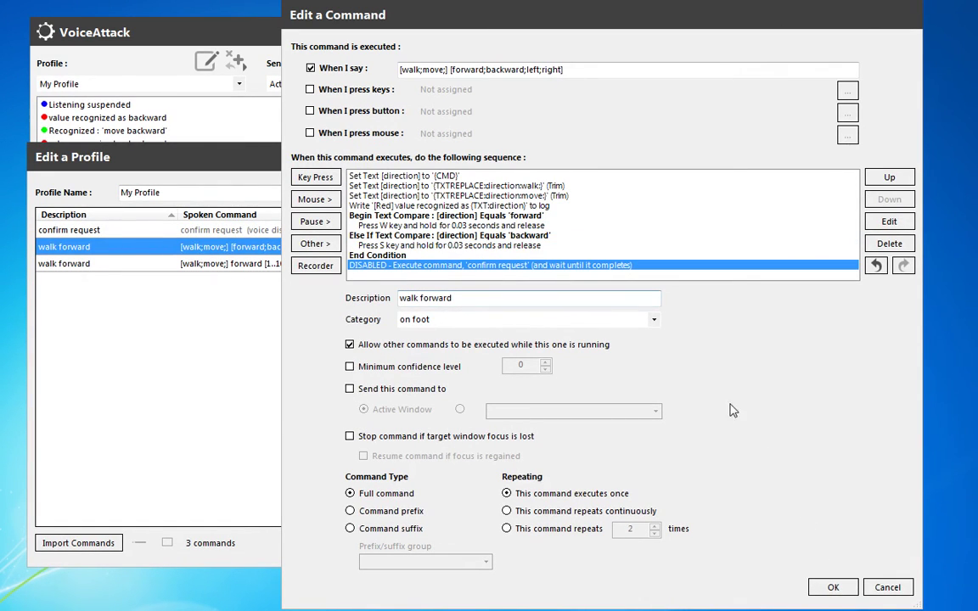
{"action": "right_click", "coordinate": [461, 267]}
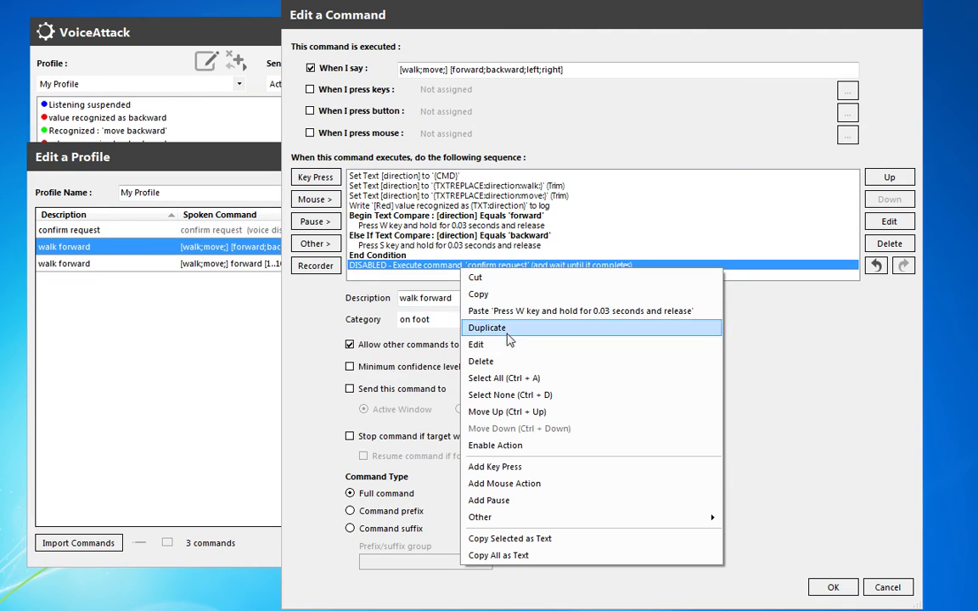
{"action": "left_click", "coordinate": [476, 445]}
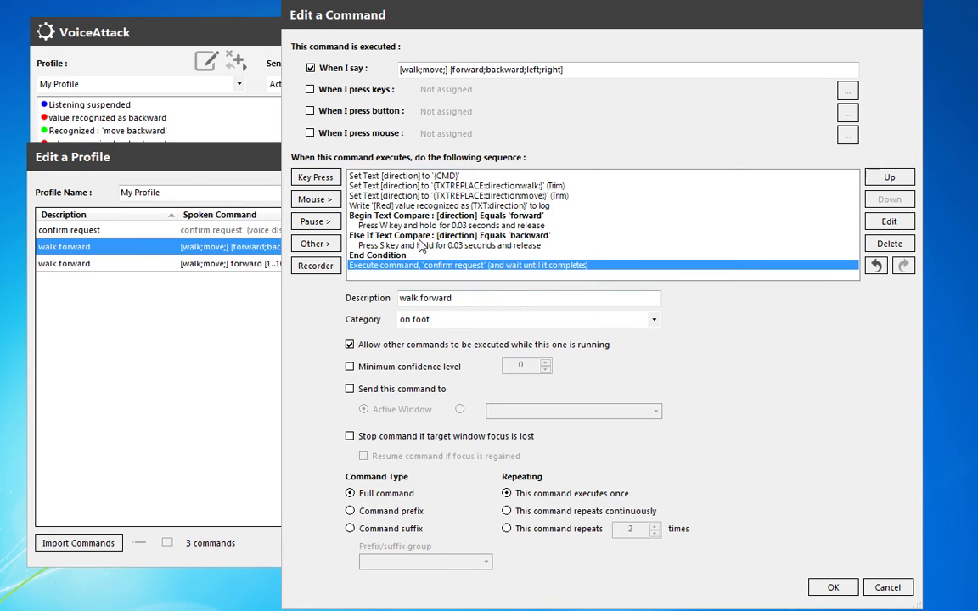
Step: Copy the backward Else If branch with its S key press, paste it above End Condition, and set the copy's comparison text to left
{"action": "left_click_drag", "start_coordinate": [424, 236], "coordinate": [424, 246]}
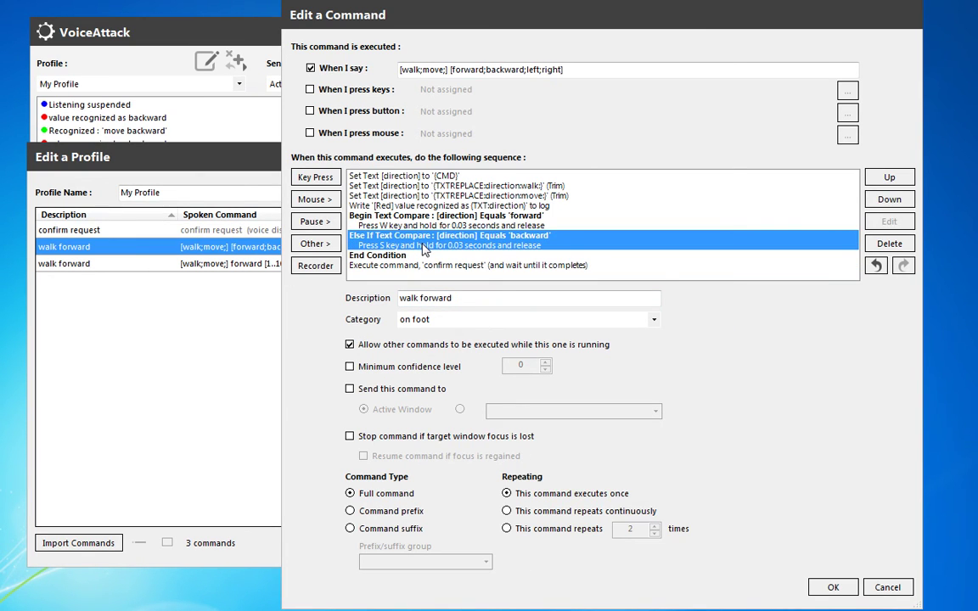
{"action": "key", "text": "ctrl+c"}
{"action": "key", "text": "ctrl+v"}
{"action": "left_click", "coordinate": [424, 255]}
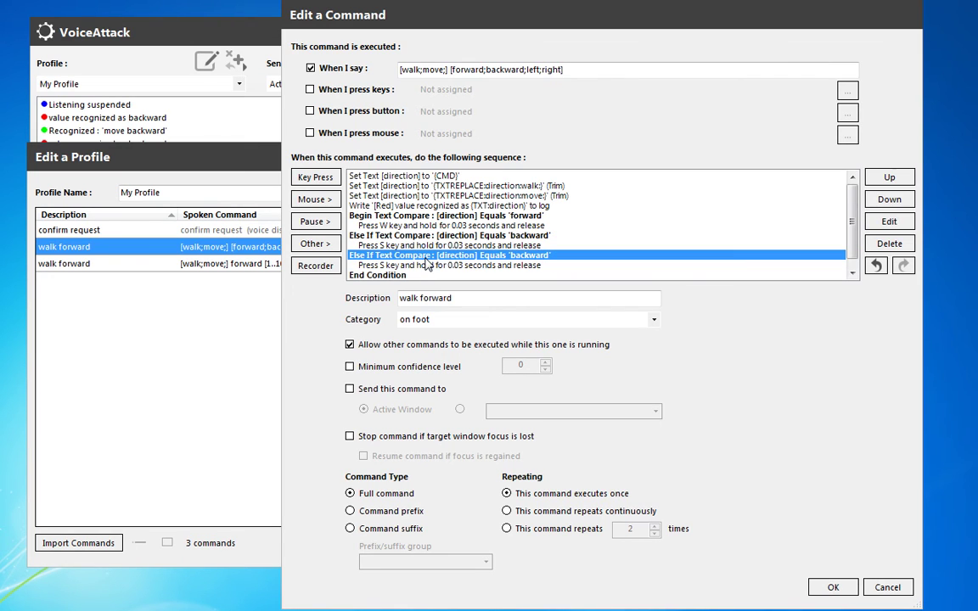
{"action": "double_click", "coordinate": [427, 257]}
{"action": "key", "text": "Tab"}
{"action": "key", "text": "Tab"}
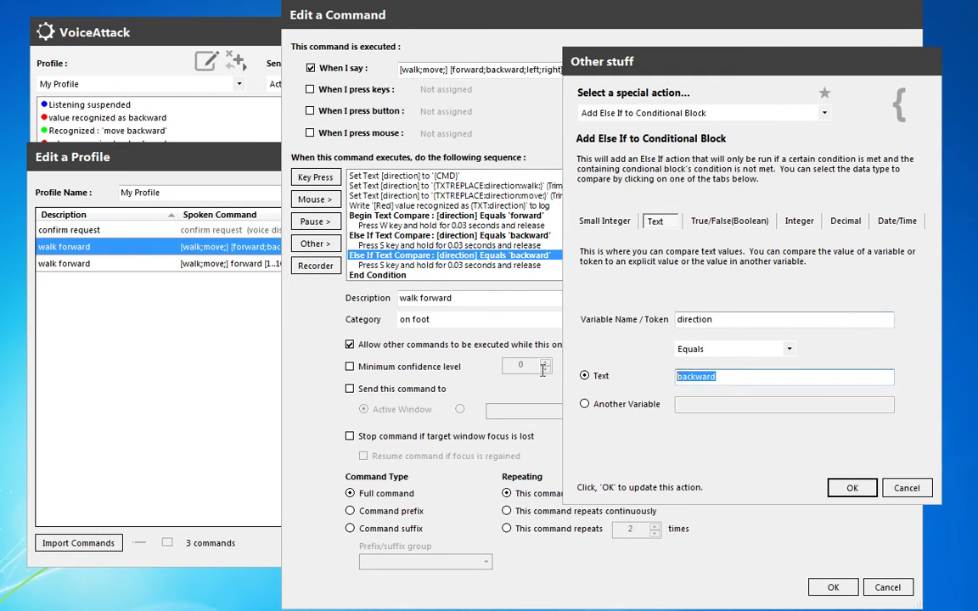
{"action": "type", "text": "left"}
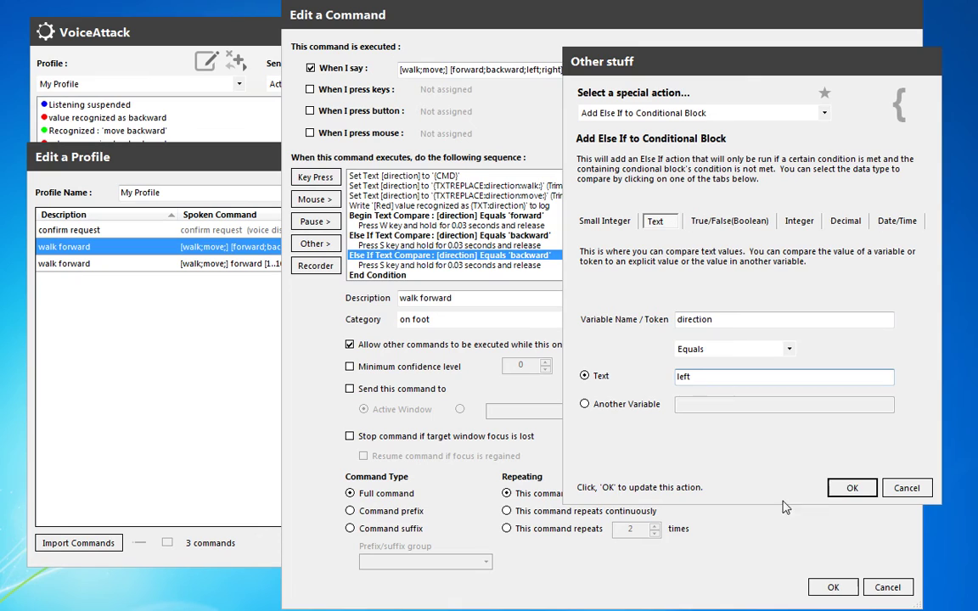
{"action": "left_click", "coordinate": [852, 489]}
Step: Change the key press in the left branch to the A key
{"action": "left_click", "coordinate": [467, 266]}
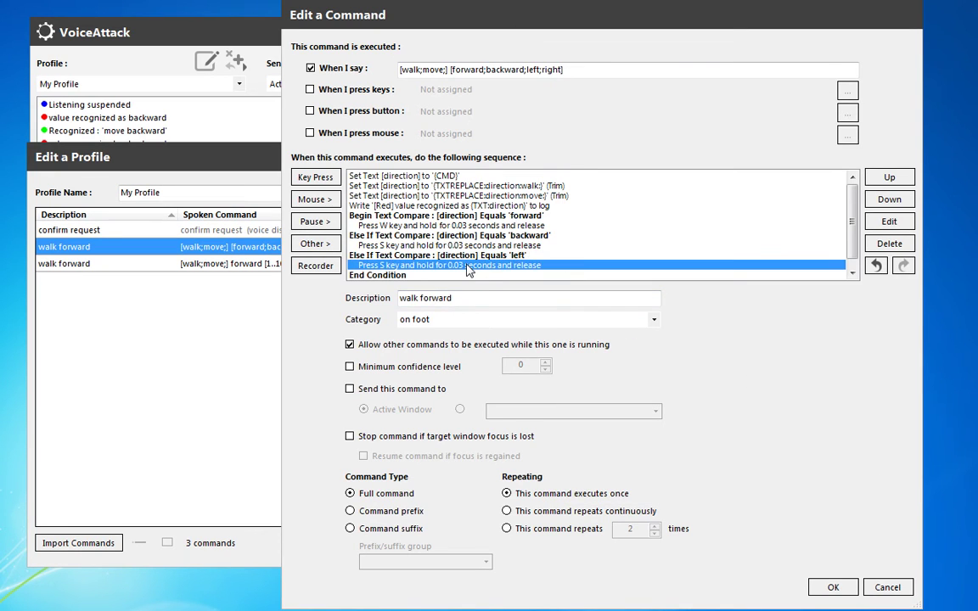
{"action": "double_click", "coordinate": [467, 266]}
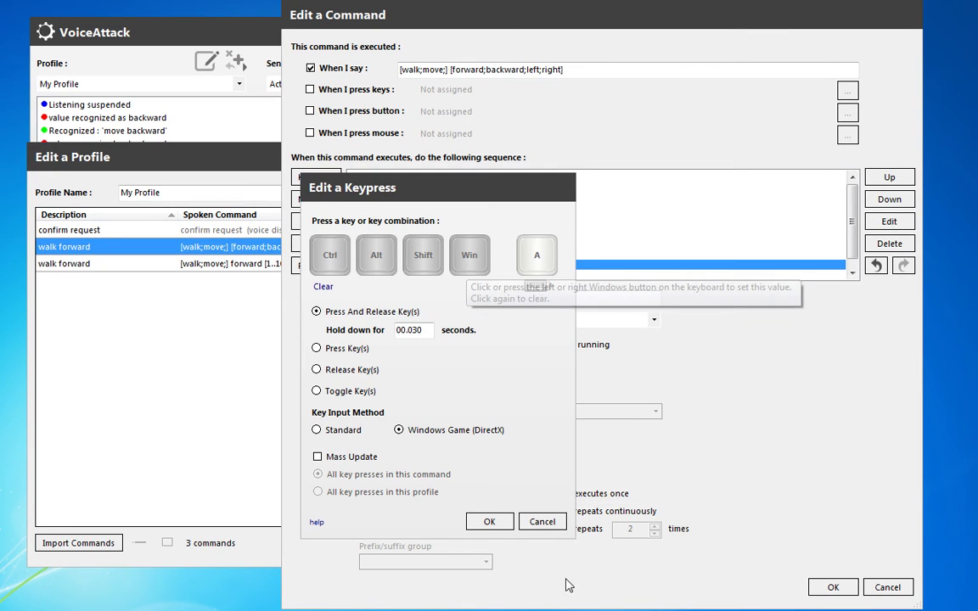
{"action": "left_click", "coordinate": [494, 524]}
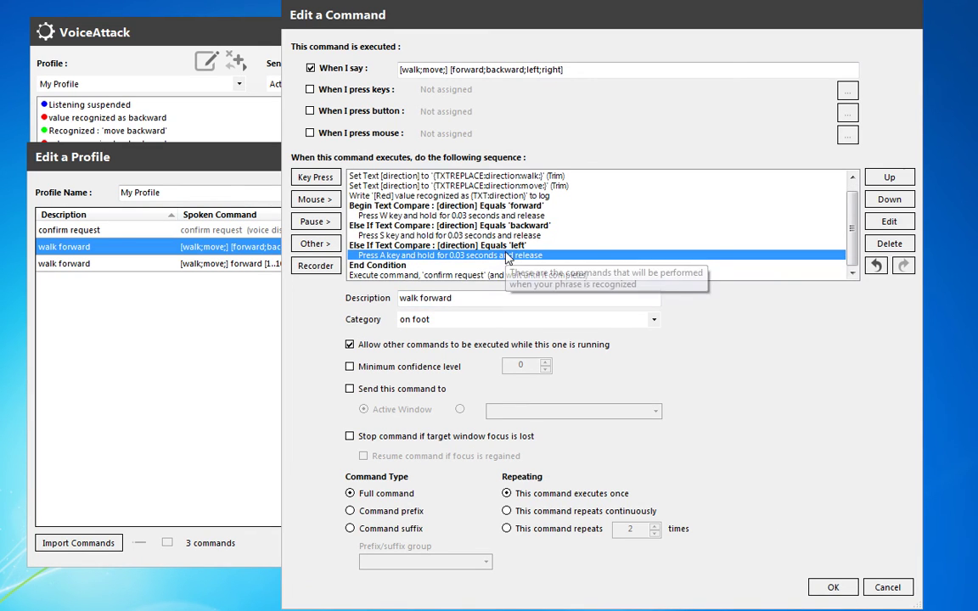
Step: Paste another copy of the backward branch below the left branch and set its comparison text to right
{"action": "left_click", "coordinate": [509, 254]}
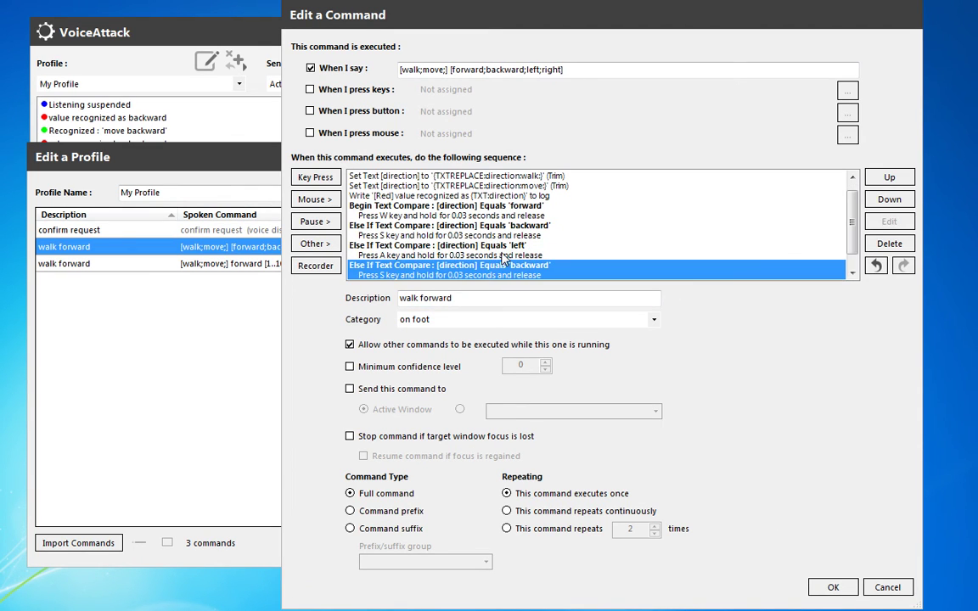
{"action": "key", "text": "ctrl+v"}
{"action": "left_click", "coordinate": [522, 246]}
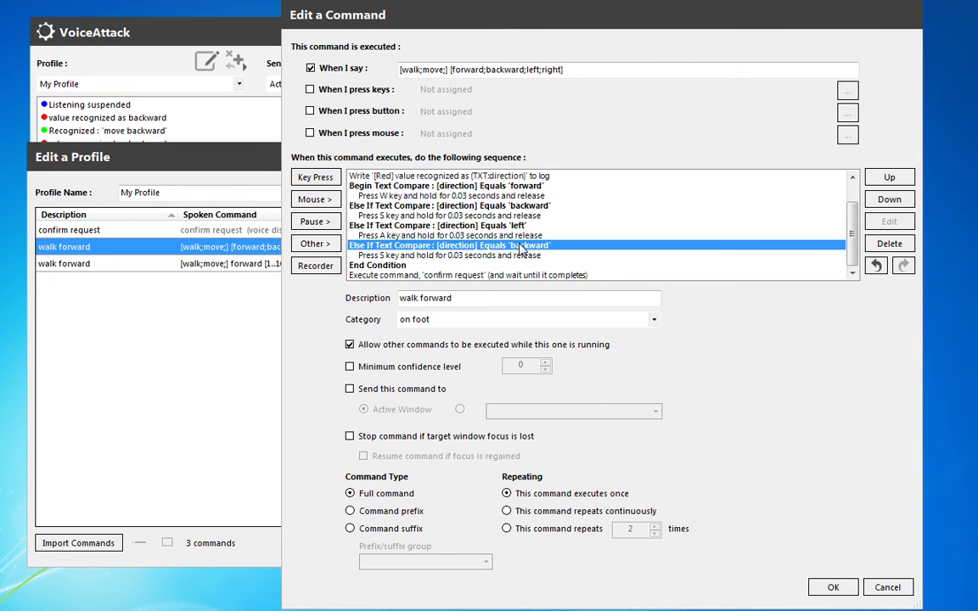
{"action": "double_click", "coordinate": [522, 246]}
{"action": "key", "text": "Tab"}
{"action": "key", "text": "Tab"}
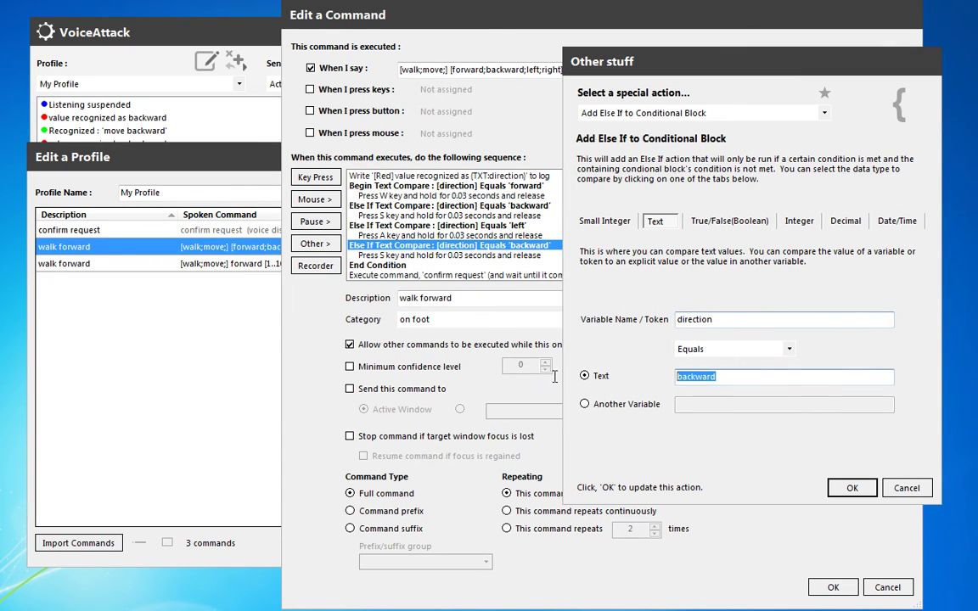
{"action": "type", "text": "rif"}
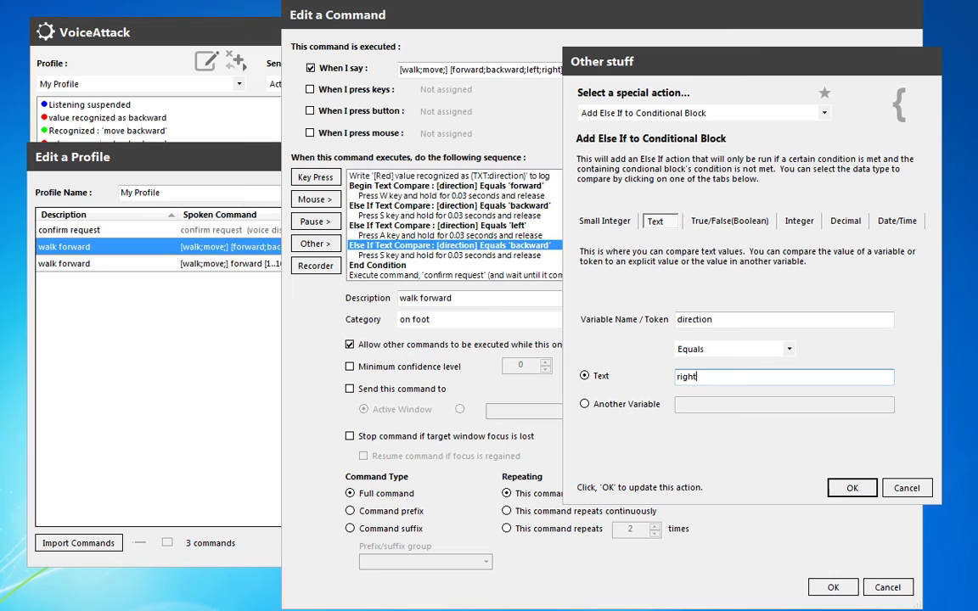
{"action": "type", "text": "ht"}
{"action": "key", "text": "Return"}
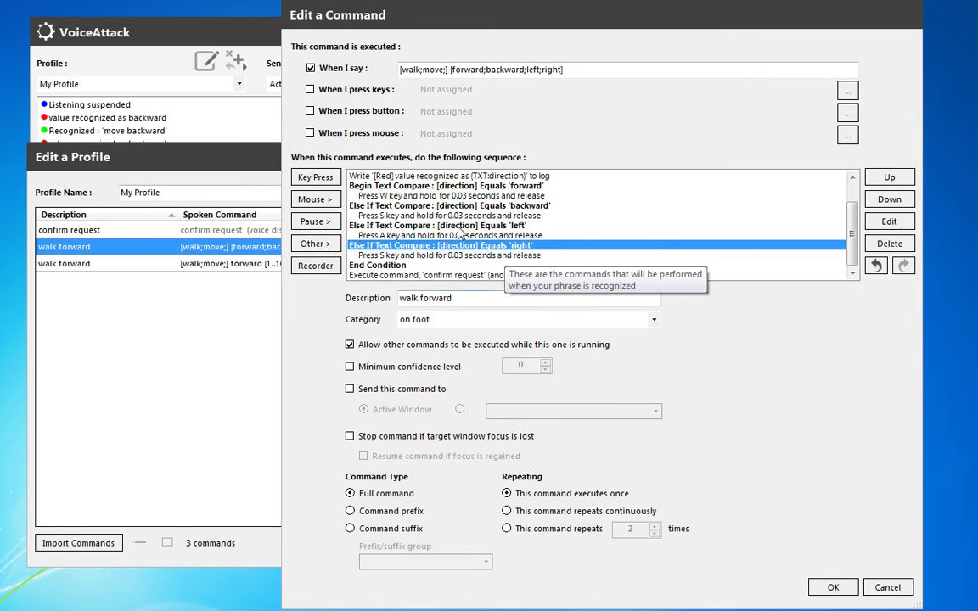
Step: Change the key press in the right branch to the D key
{"action": "left_click", "coordinate": [455, 256]}
{"action": "double_click", "coordinate": [456, 257]}
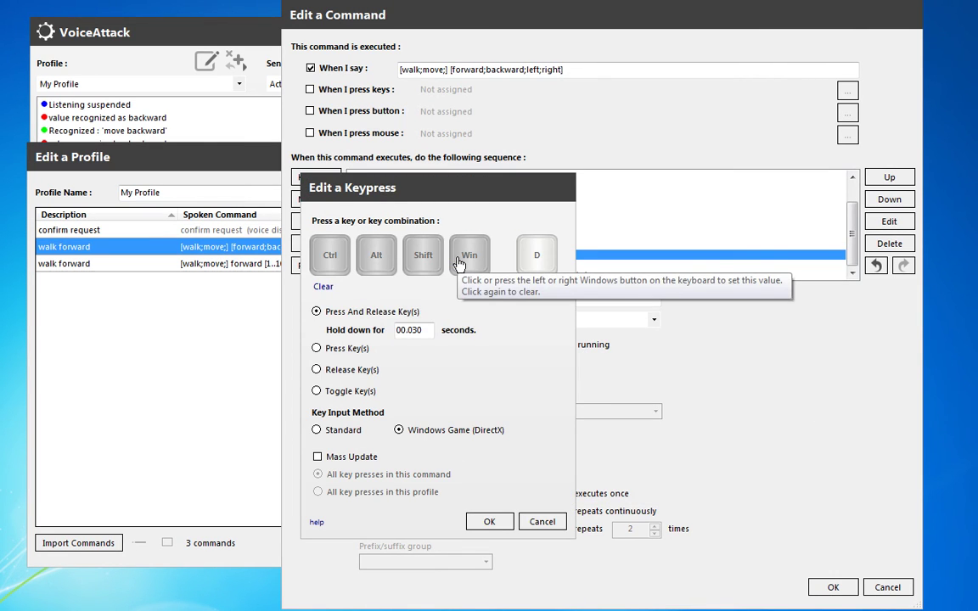
{"action": "left_click", "coordinate": [491, 521]}
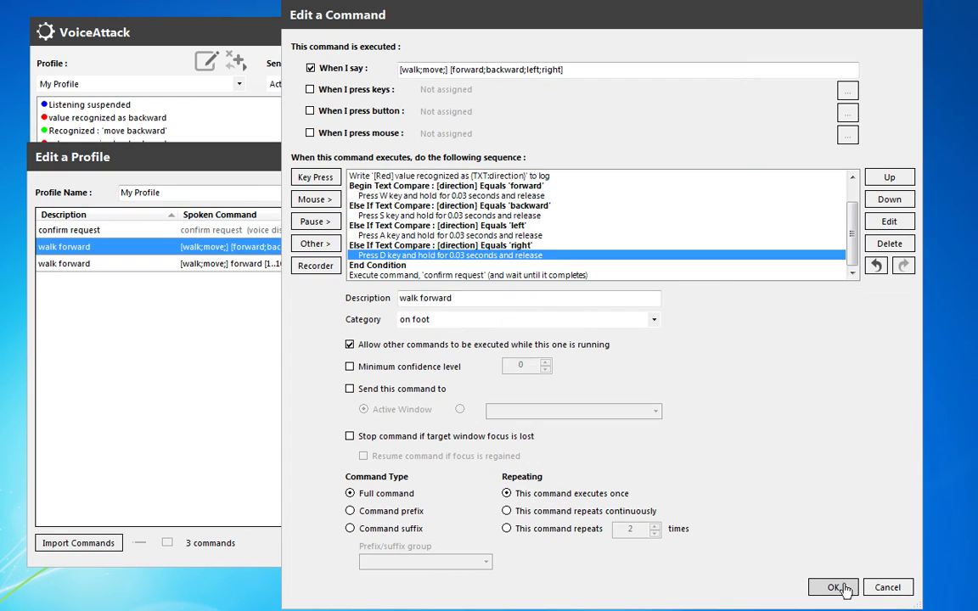
Step: Review the command's action sequence, from the direction text assignments through the conditional key presses to the 'confirm request' execution
{"action": "left_click", "coordinate": [462, 275]}
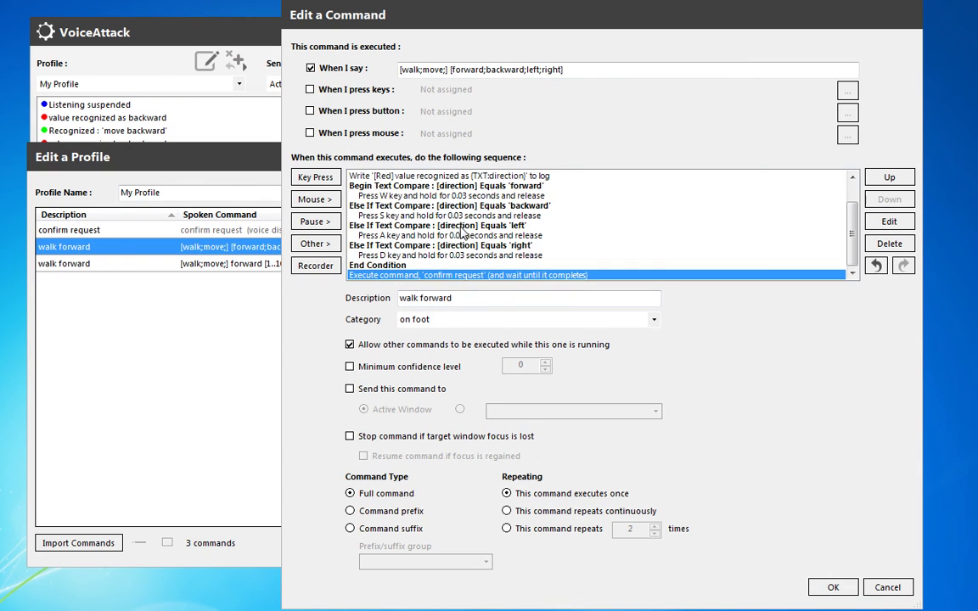
{"action": "scroll", "coordinate": [463, 236], "scroll_direction": "up", "scroll_amount": 1}
{"action": "scroll", "coordinate": [461, 235], "scroll_direction": "down", "scroll_amount": 1}
{"action": "scroll", "coordinate": [456, 187], "scroll_direction": "up", "scroll_amount": 1}
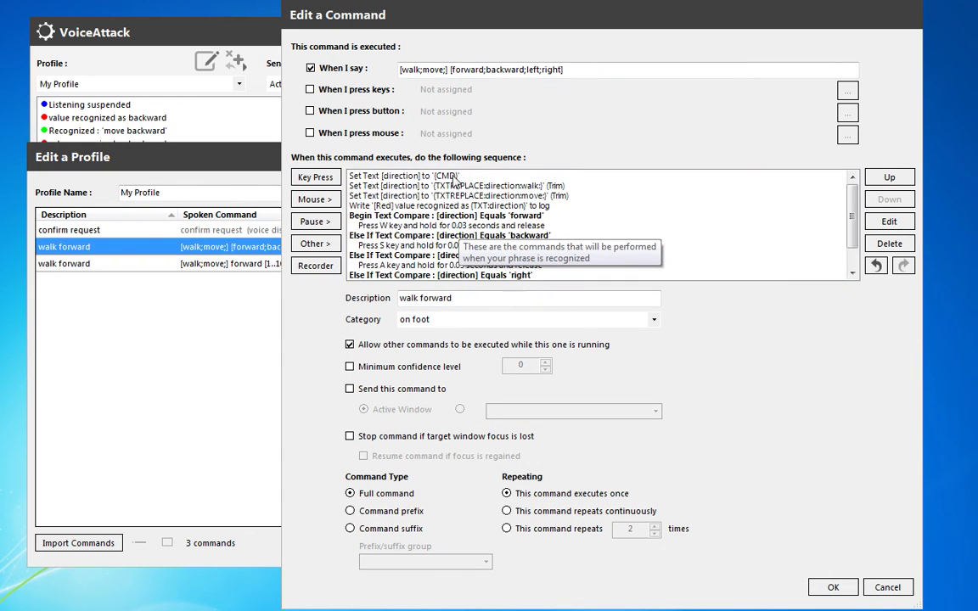
{"action": "left_click", "coordinate": [446, 179]}
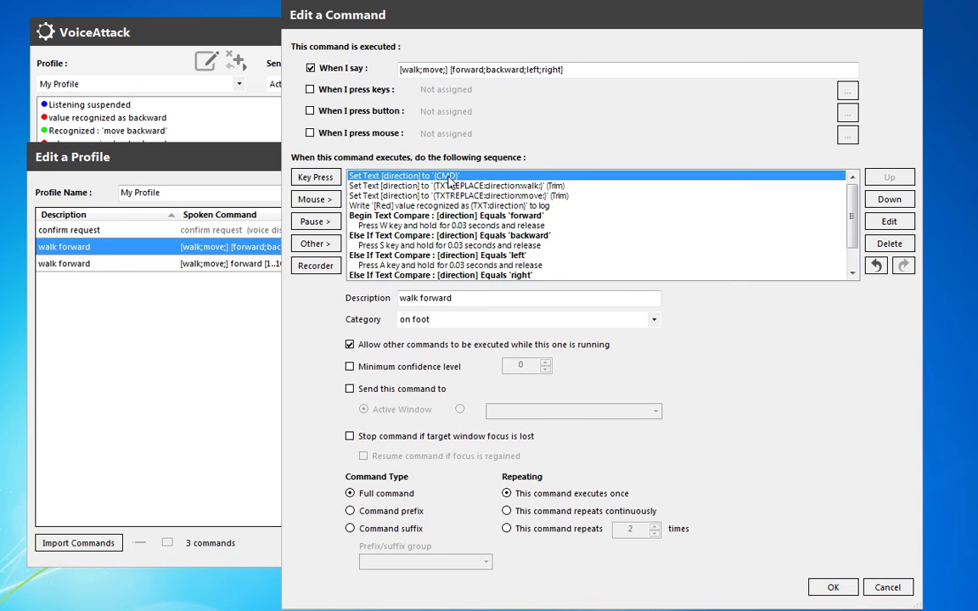
{"action": "left_click", "coordinate": [404, 187]}
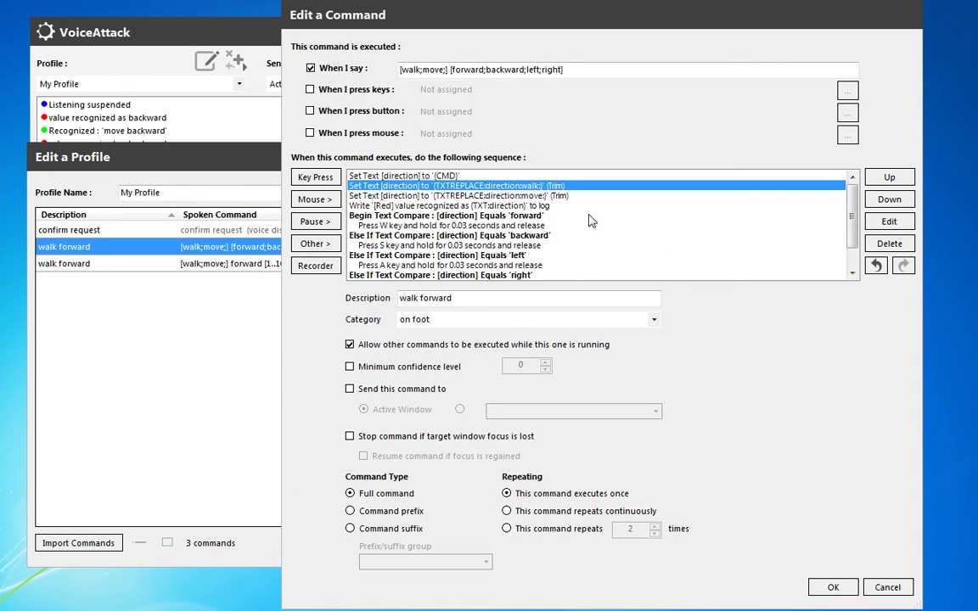
{"action": "left_click", "coordinate": [508, 197]}
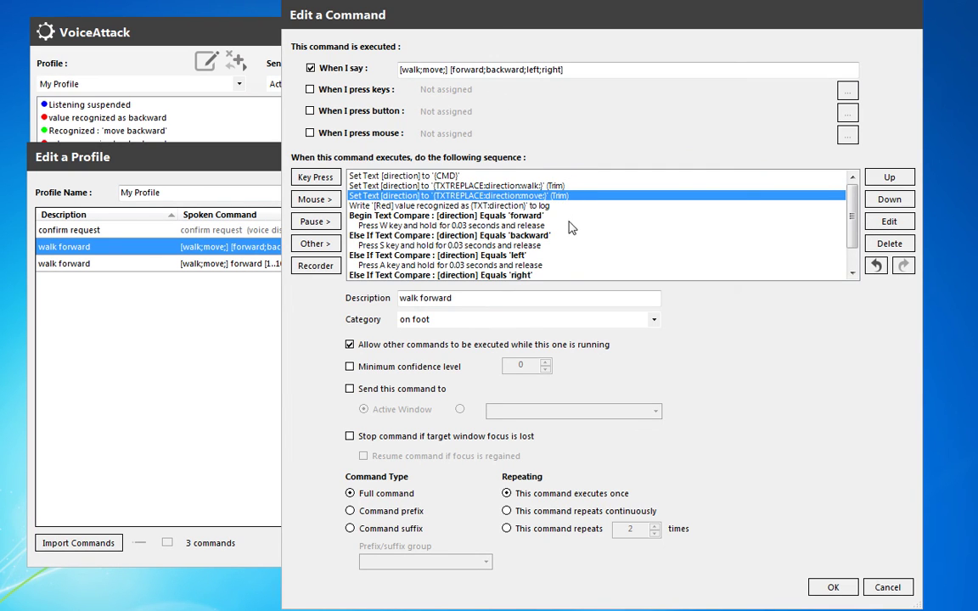
{"action": "left_click", "coordinate": [530, 226]}
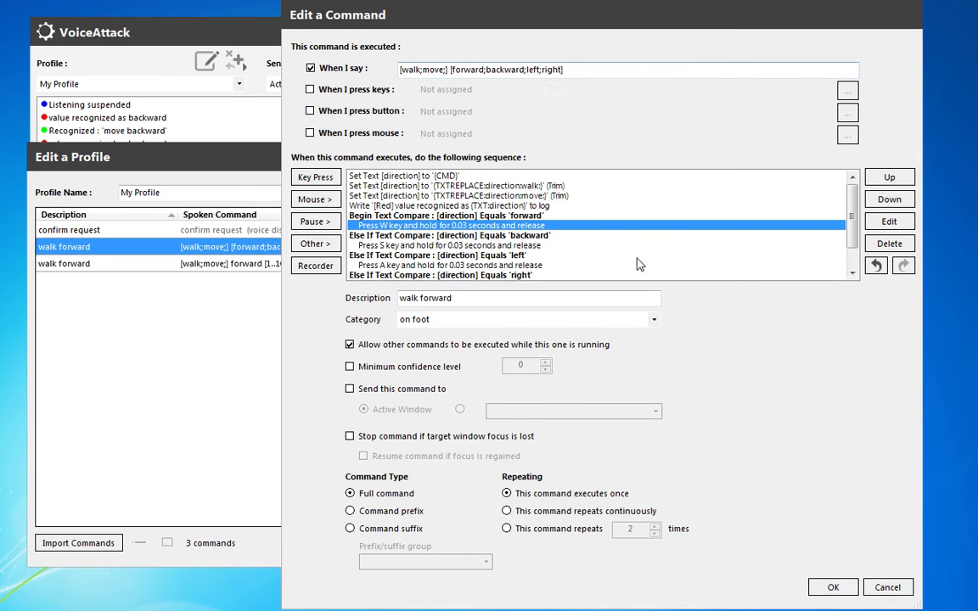
Step: Save the command and profile changes, and resume voice listening with Notepad's text area in focus
{"action": "left_click", "coordinate": [833, 588]}
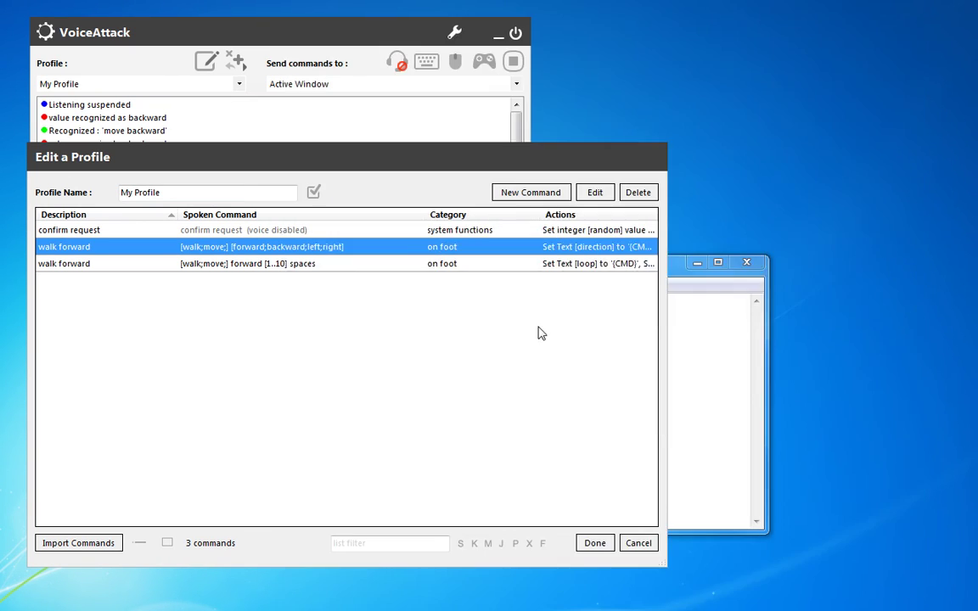
{"action": "left_click", "coordinate": [596, 547]}
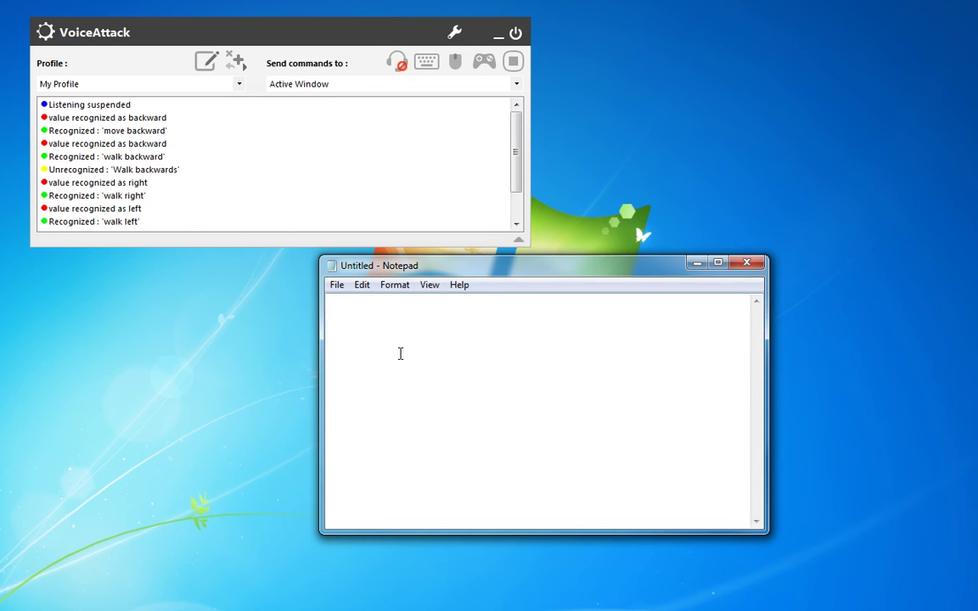
{"action": "left_click", "coordinate": [396, 61]}
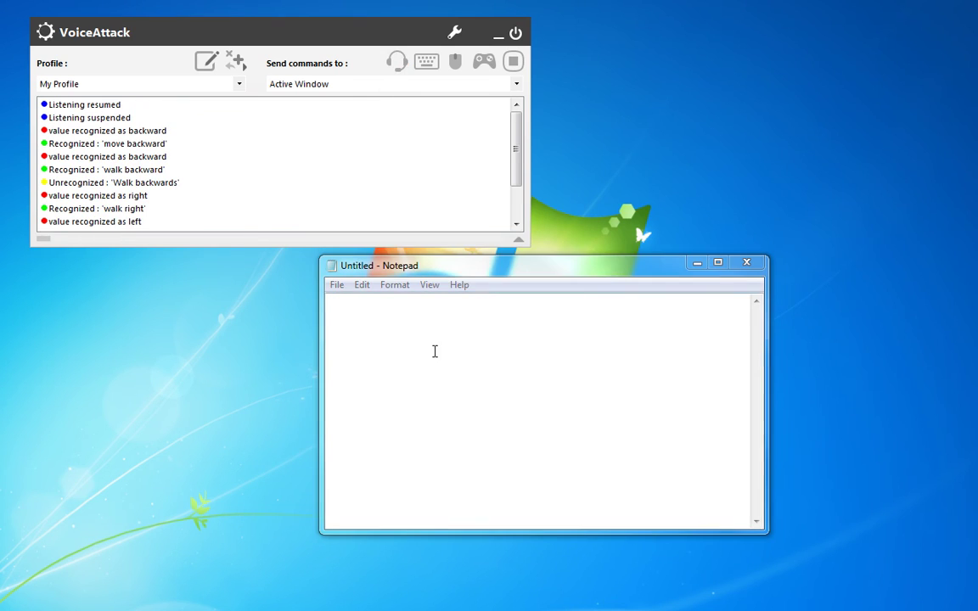
{"action": "left_click", "coordinate": [433, 347]}
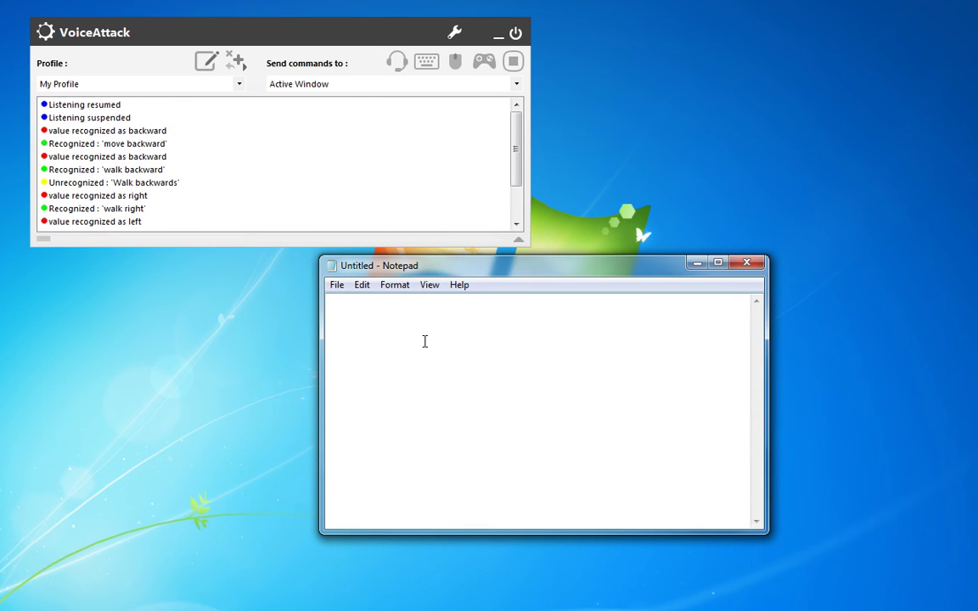
Step: Test 'walk forward', 'walk left', 'walk right' and 'walk backward' in Notepad, and suspend listening
{"action": "type", "text": "w"}
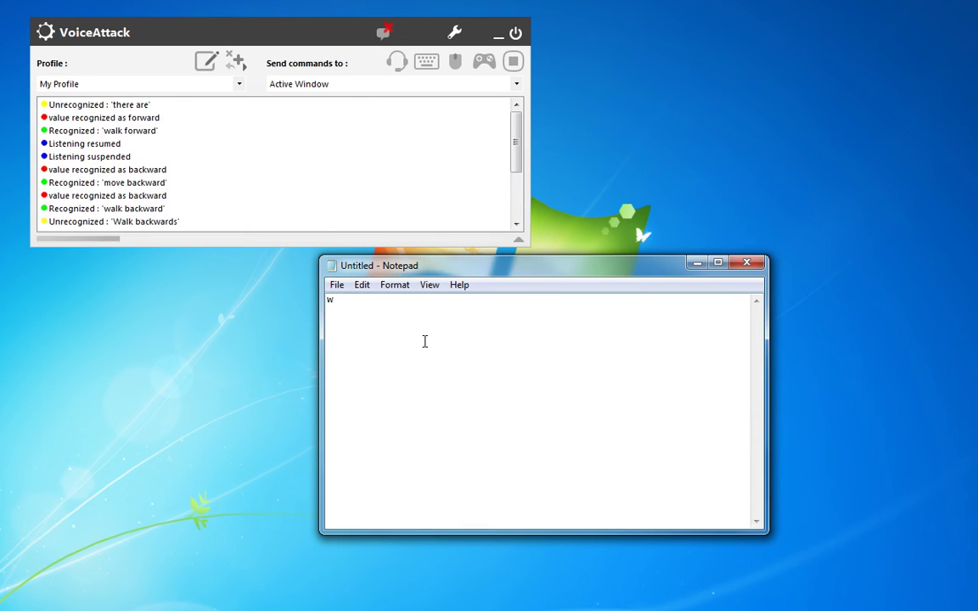
{"action": "type", "text": "a"}
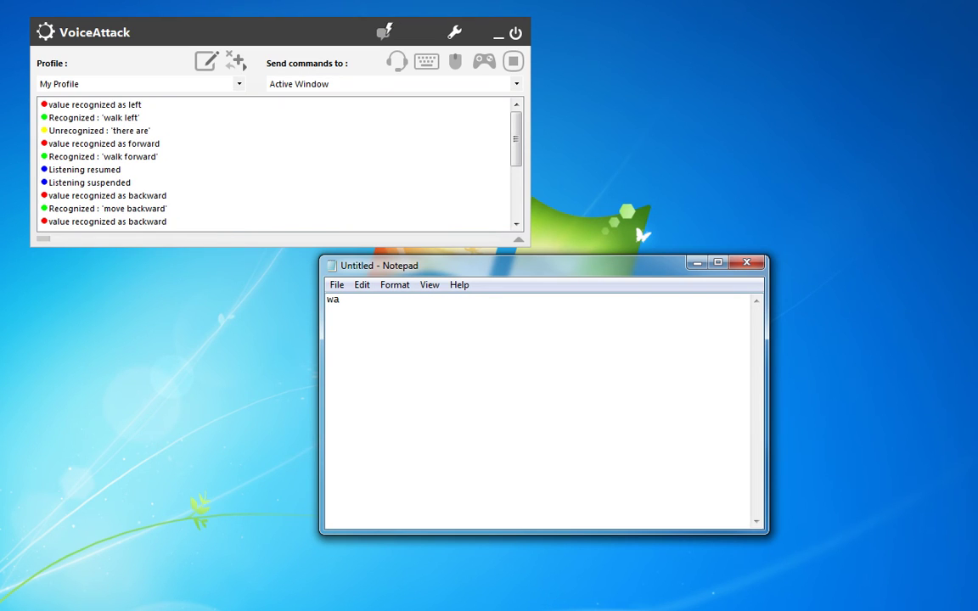
{"action": "type", "text": "d"}
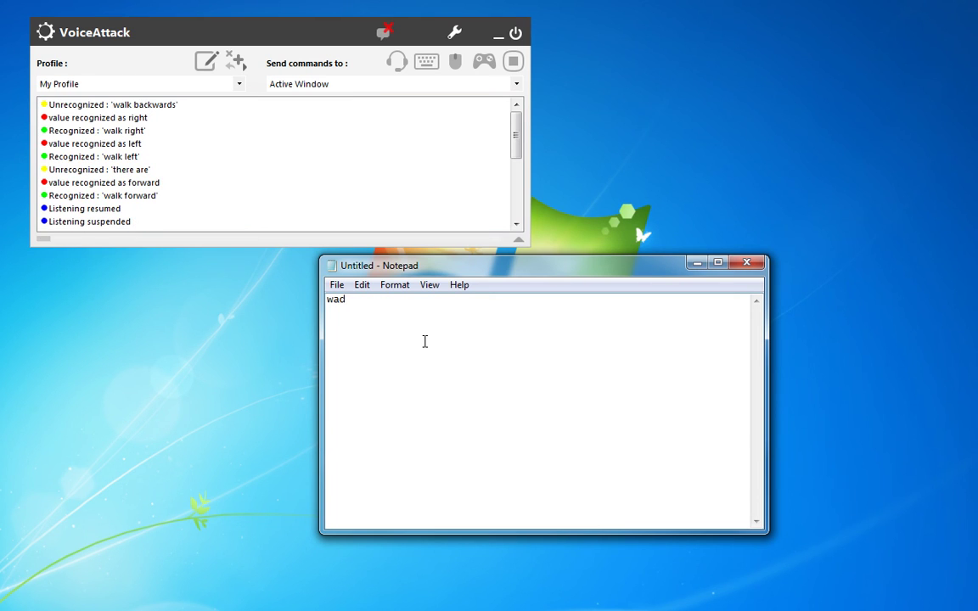
{"action": "type", "text": "s"}
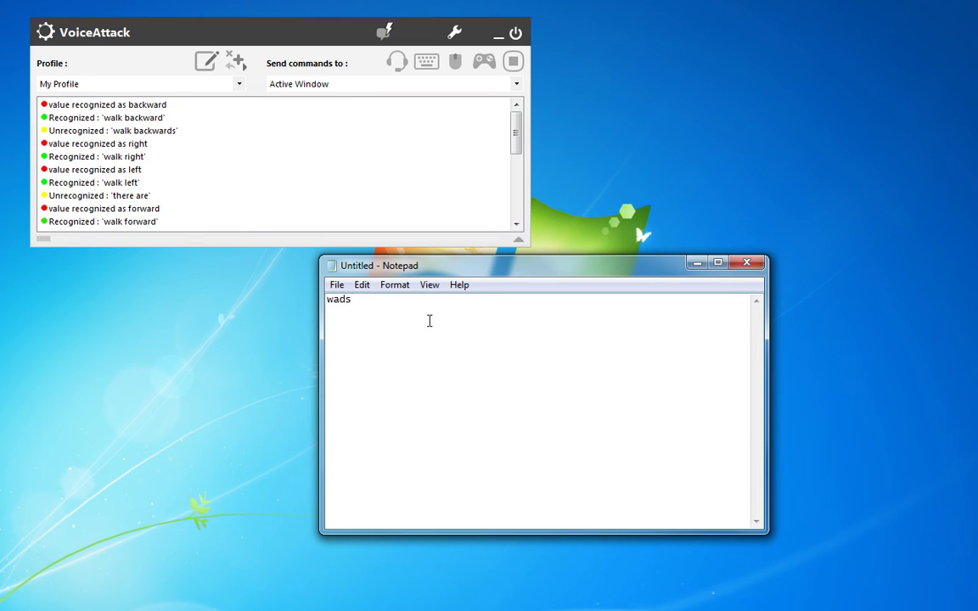
{"action": "left_click", "coordinate": [397, 62]}
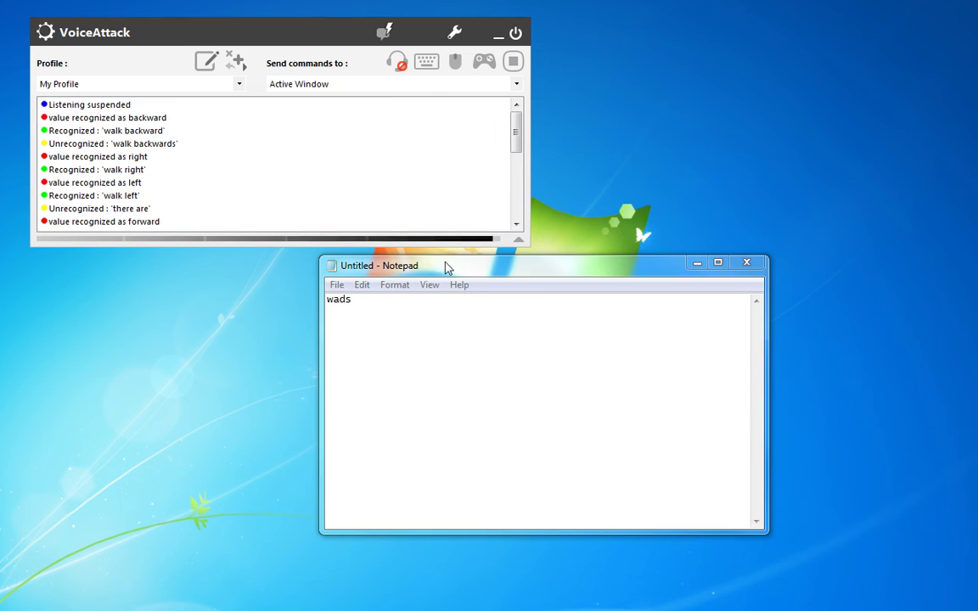
{"action": "left_click", "coordinate": [356, 299]}
{"action": "left_click_drag", "start_coordinate": [356, 299], "coordinate": [332, 313]}
{"action": "left_click", "coordinate": [399, 299]}
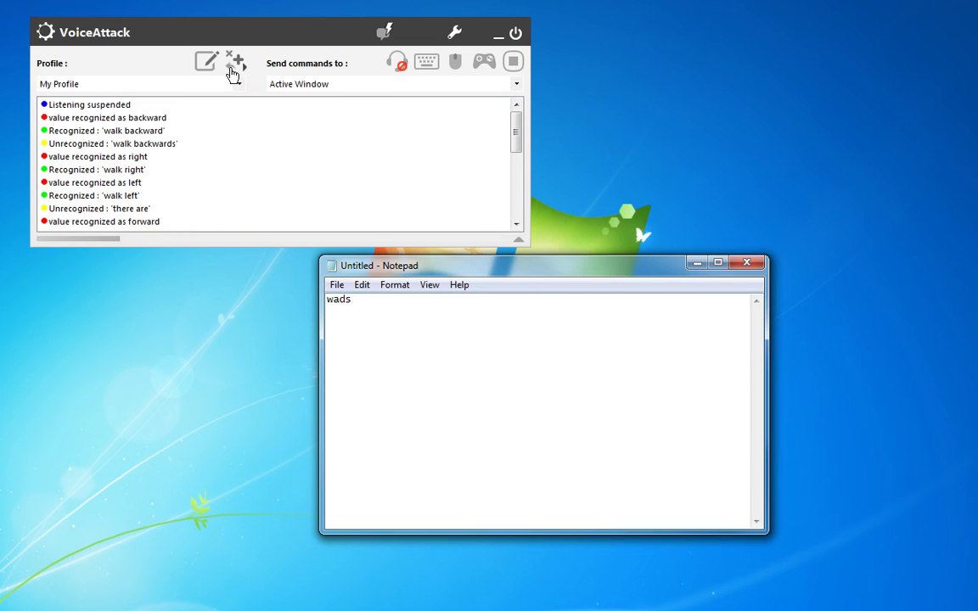
Step: Reopen the walk command with the four directions and add 'backwards' after 'backward' in its spoken phrase
{"action": "left_click", "coordinate": [206, 62]}
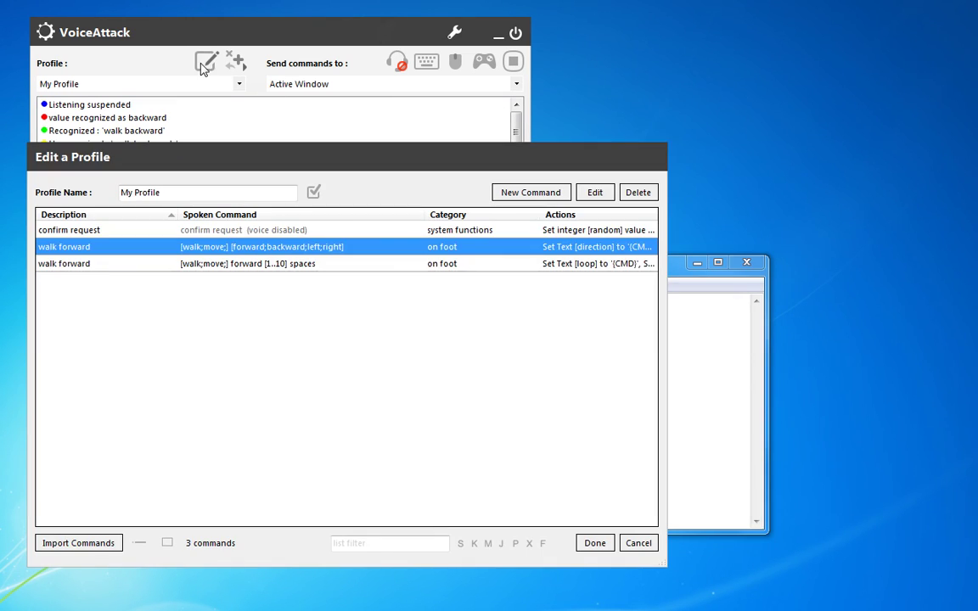
{"action": "double_click", "coordinate": [214, 247]}
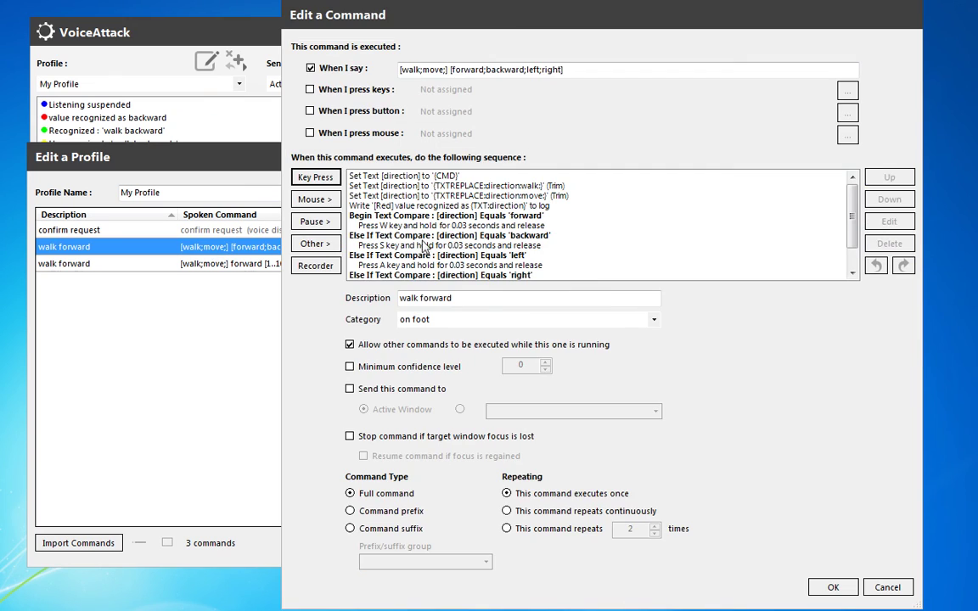
{"action": "left_click", "coordinate": [527, 71]}
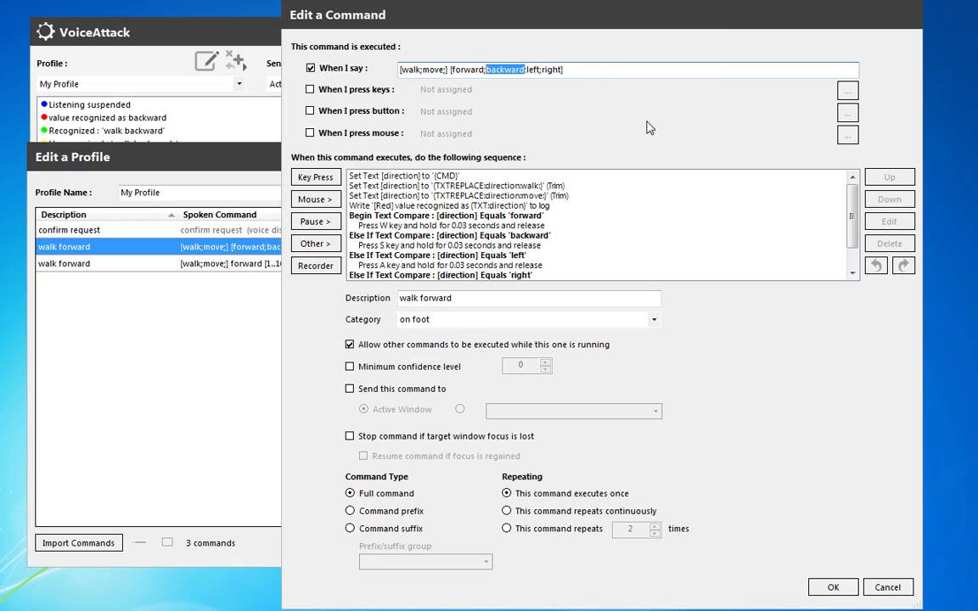
{"action": "key", "text": "Left"}
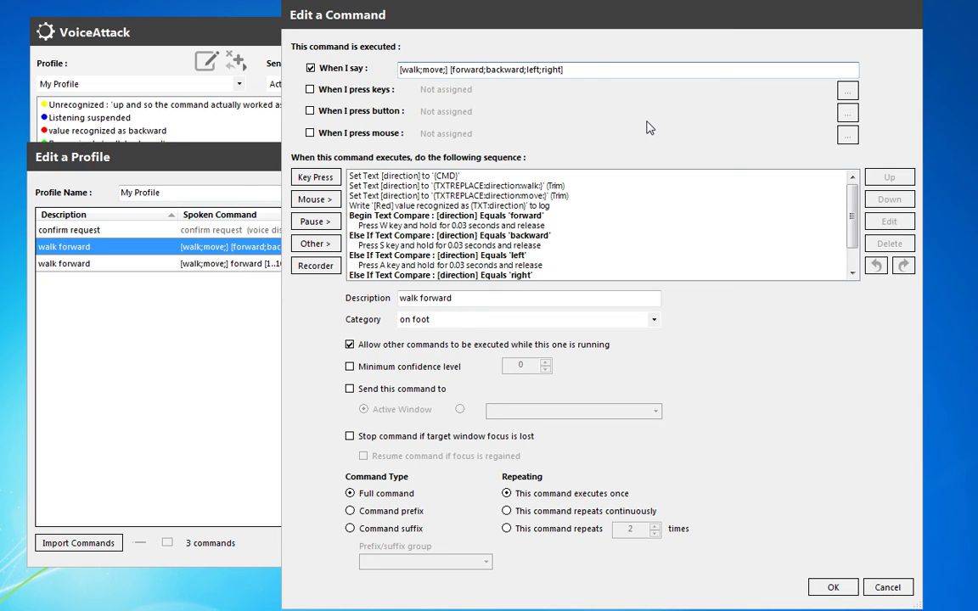
{"action": "type", "text": "backward;"}
{"action": "type", "text": "s"}
Step: Duplicate the direction text action that removes 'move' in the command's sequence
{"action": "left_click", "coordinate": [509, 195]}
{"action": "right_click", "coordinate": [509, 200]}
{"action": "left_click", "coordinate": [551, 251]}
{"action": "right_click", "coordinate": [561, 202]}
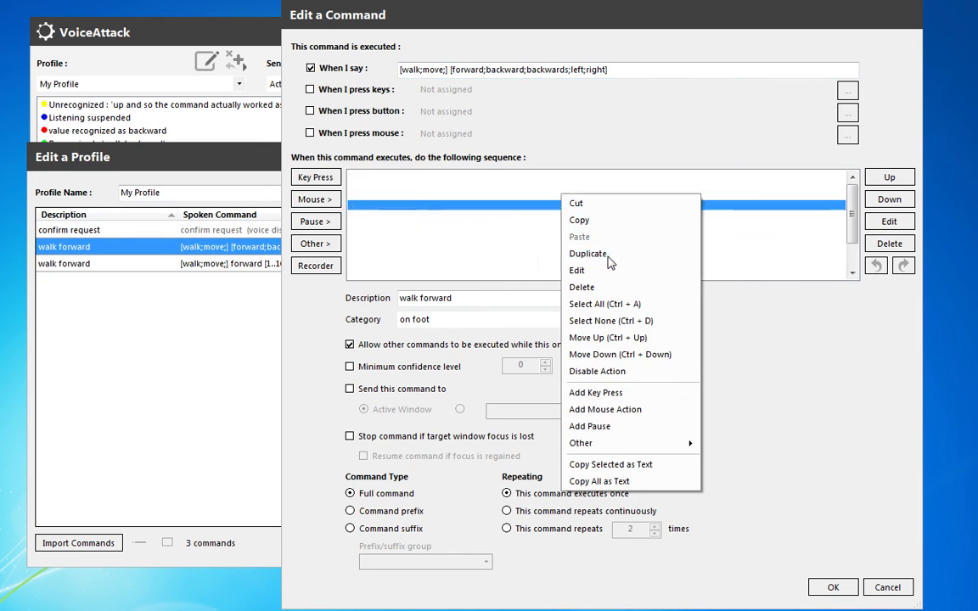
{"action": "key", "text": "Escape"}
Step: Set the duplicated action's text to {TXTREPLACE:direction:backwards:backward} so 'backwards' is converted to 'backward'
{"action": "double_click", "coordinate": [541, 211]}
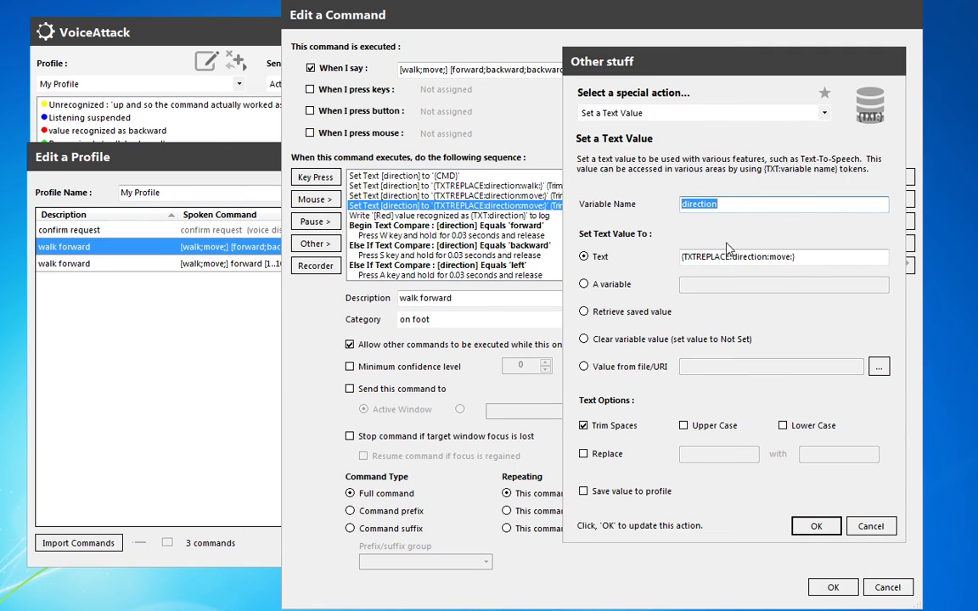
{"action": "left_click", "coordinate": [793, 256]}
{"action": "left_click_drag", "start_coordinate": [793, 257], "coordinate": [779, 257]}
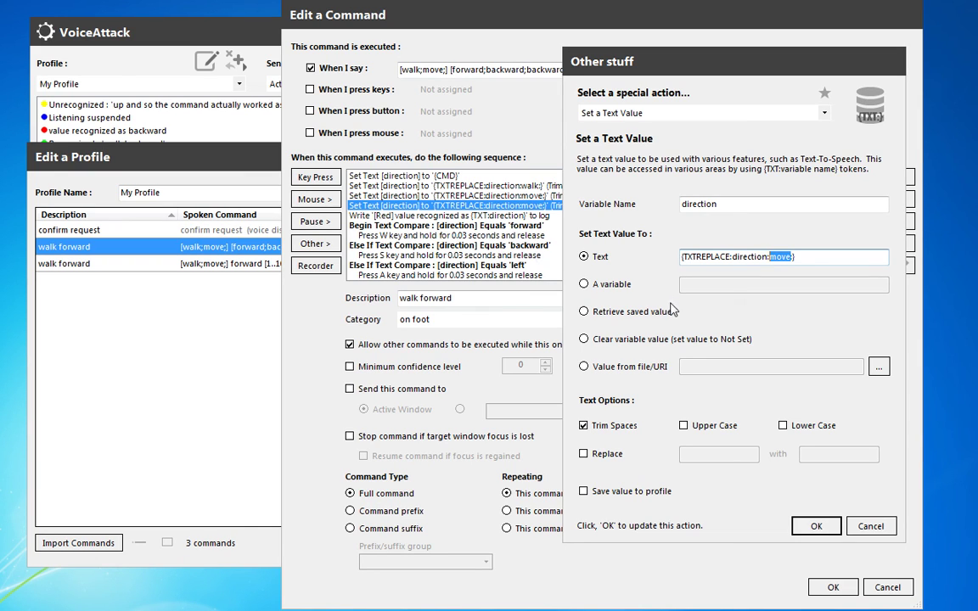
{"action": "type", "text": "backwards"}
{"action": "left_click", "coordinate": [816, 525]}
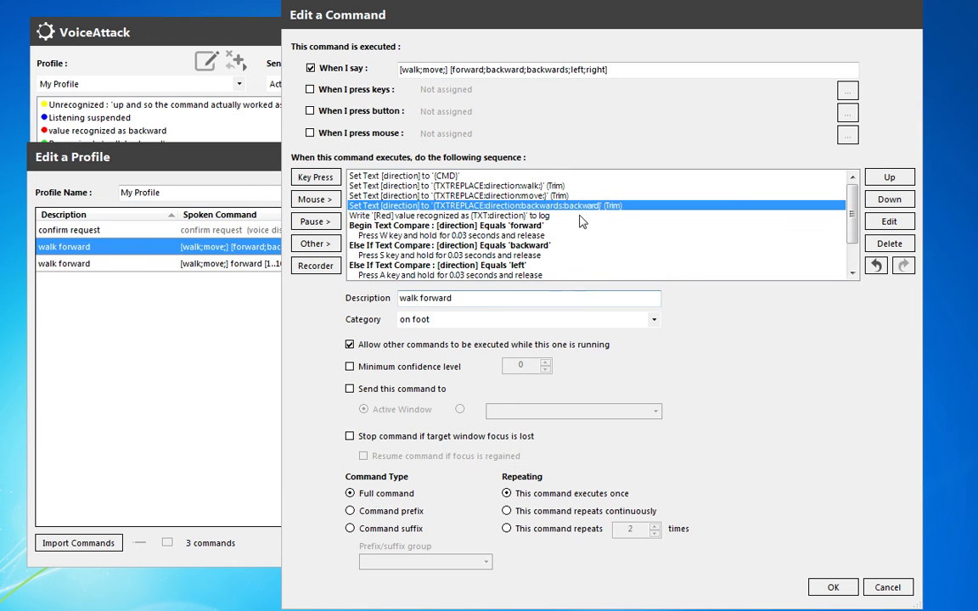
Step: Save the command and profile, and resume listening with the cursor two lines below the existing Notepad text
{"action": "left_click", "coordinate": [836, 587]}
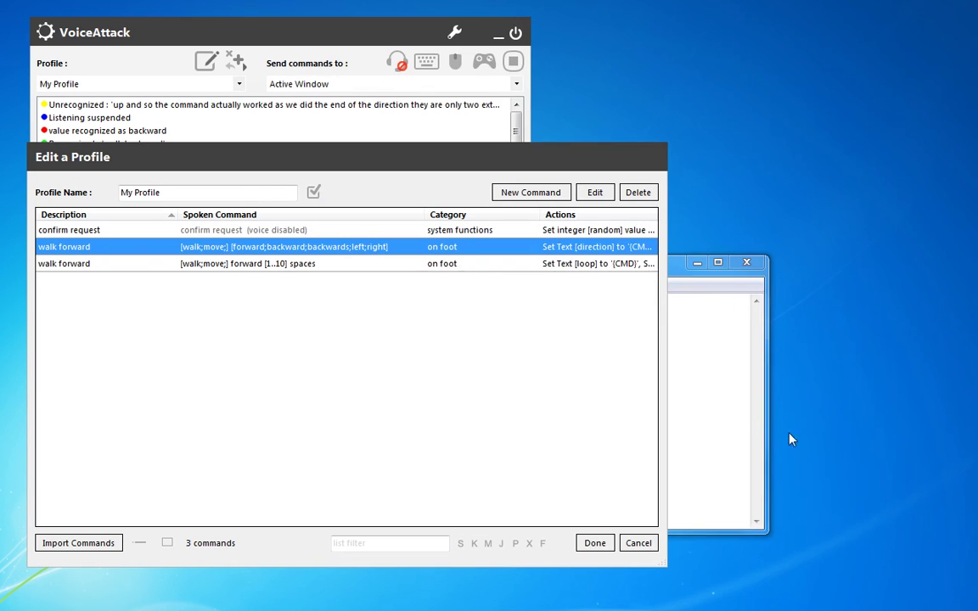
{"action": "left_click", "coordinate": [594, 543]}
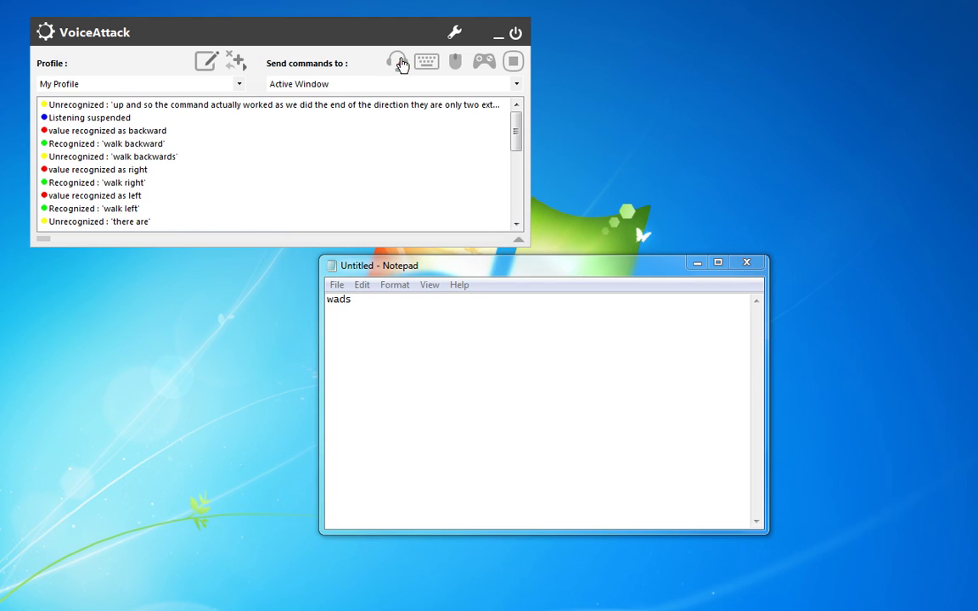
{"action": "left_click", "coordinate": [456, 314]}
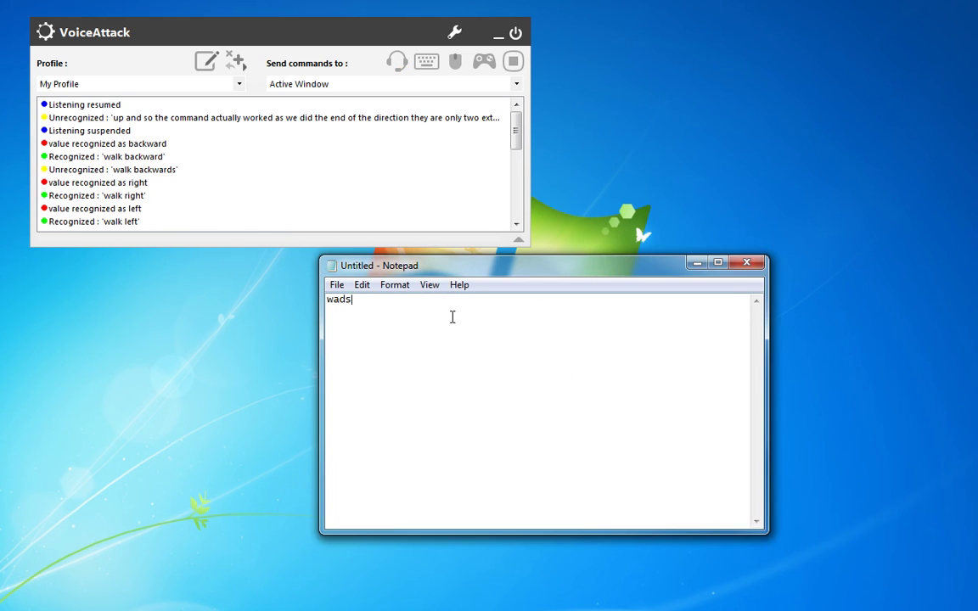
{"action": "key", "text": "Return"}
{"action": "key", "text": "Return"}
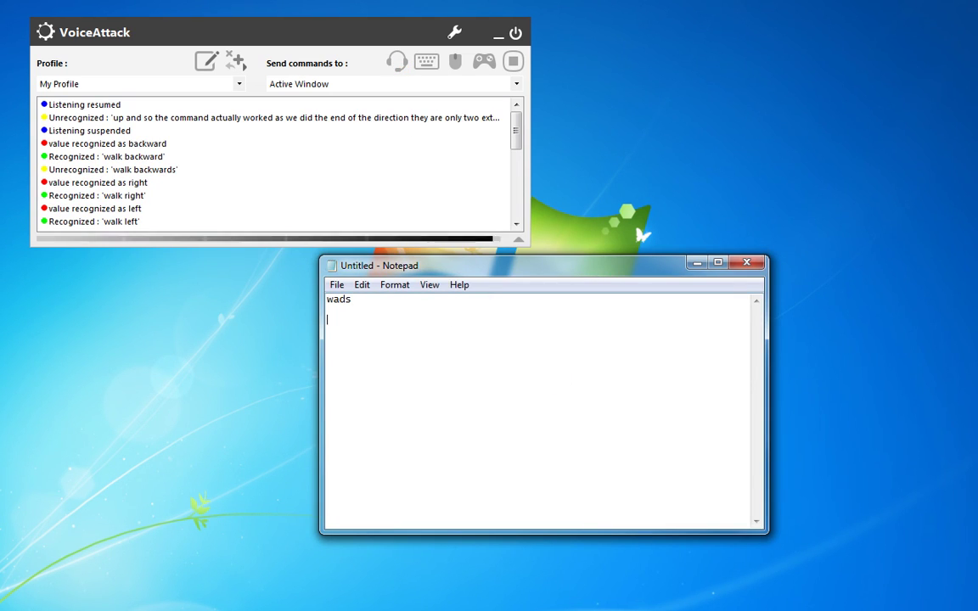
Step: Test 'walk backwards' and 'walk backward' by voice in Notepad, suspend listening and compare their log entries
{"action": "type", "text": "s"}
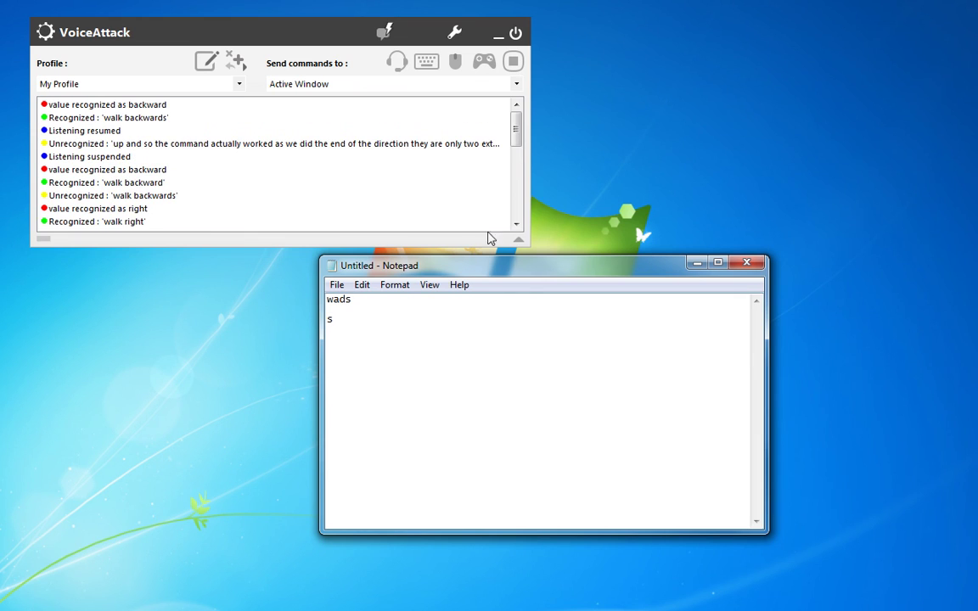
{"action": "type", "text": "s"}
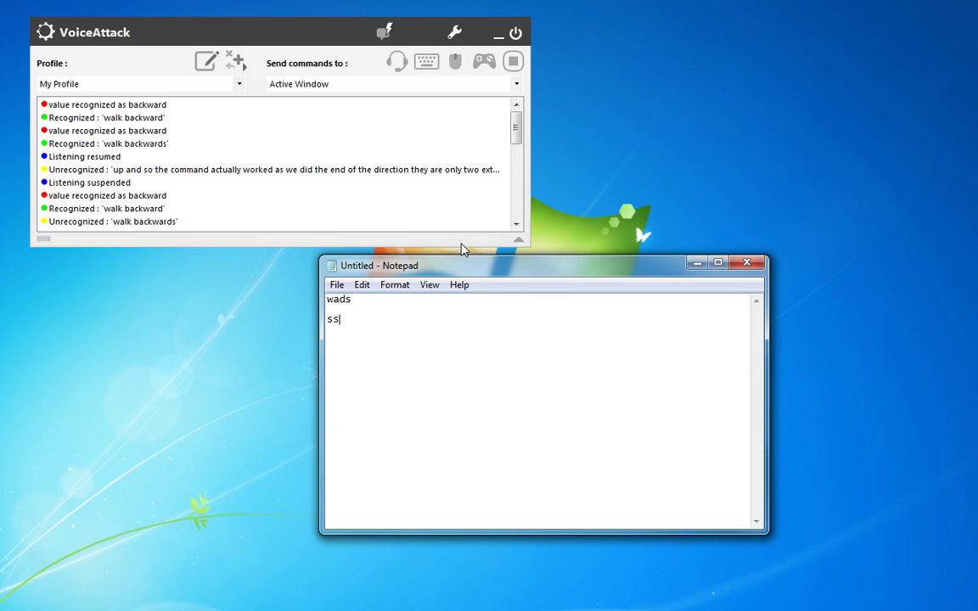
{"action": "left_click", "coordinate": [395, 61]}
{"action": "left_click", "coordinate": [392, 332]}
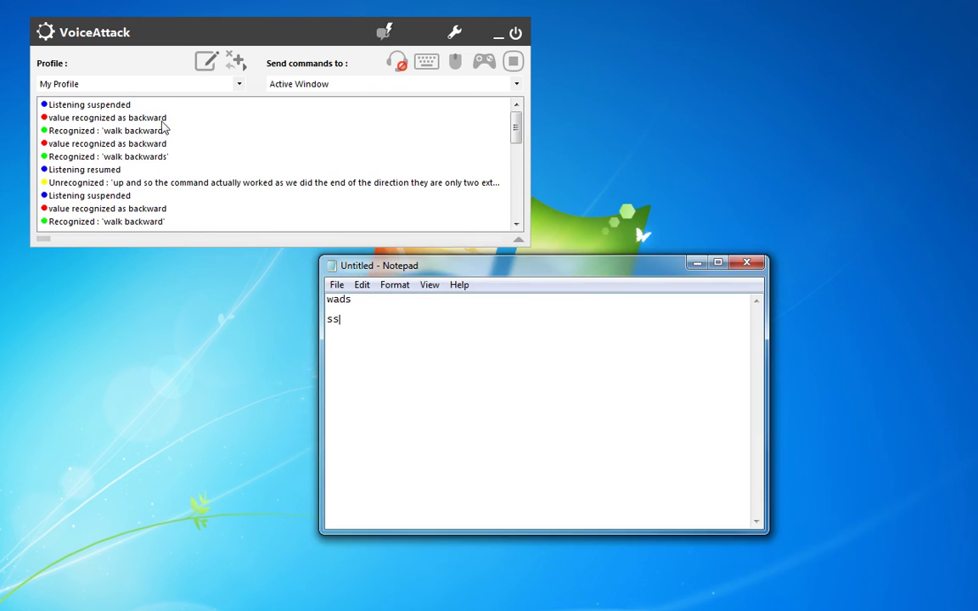
{"action": "left_click", "coordinate": [140, 119]}
{"action": "left_click", "coordinate": [138, 155]}
{"action": "left_click", "coordinate": [138, 130]}
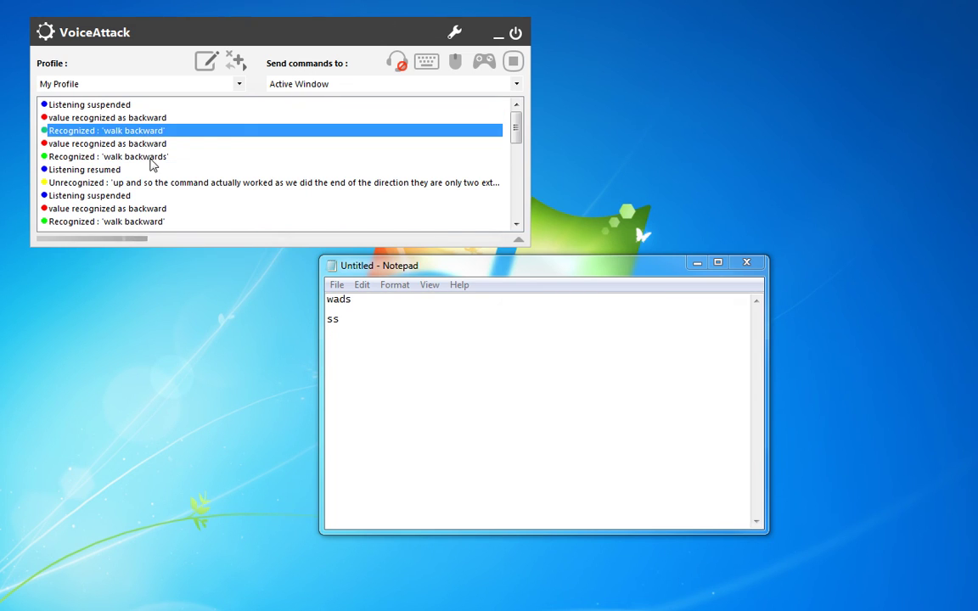